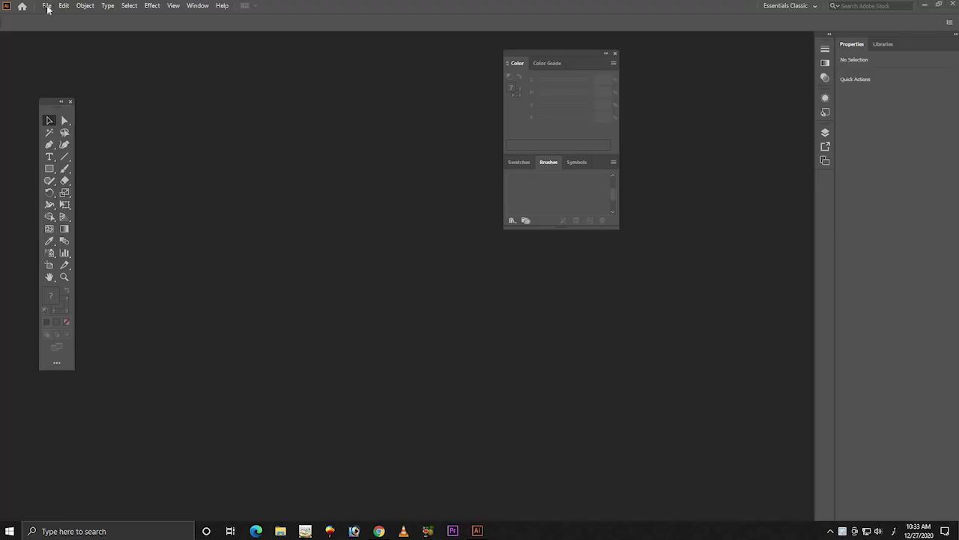
Step: Create a new 1000 x 1000 px document (Untitled-3) with an empty white artboard
click(46, 6)
click(53, 17)
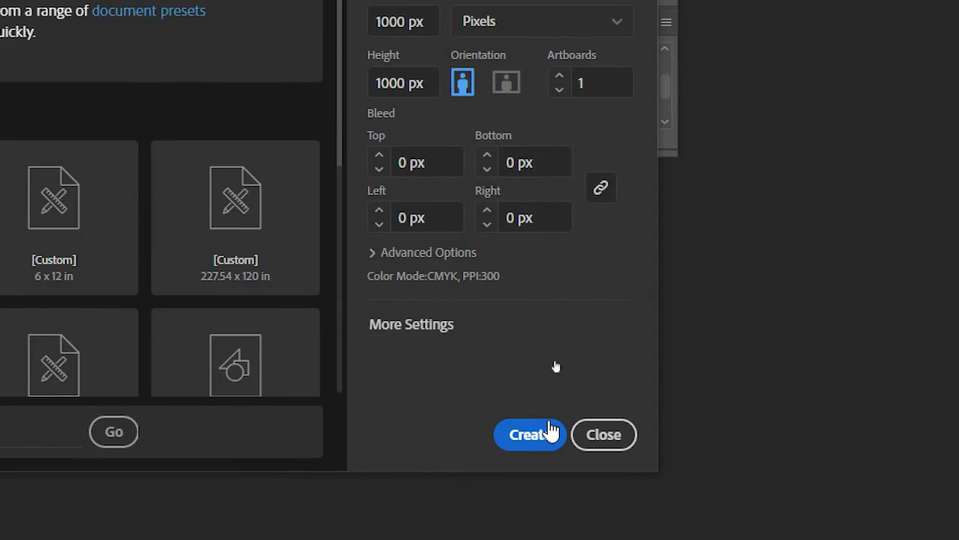
click(550, 432)
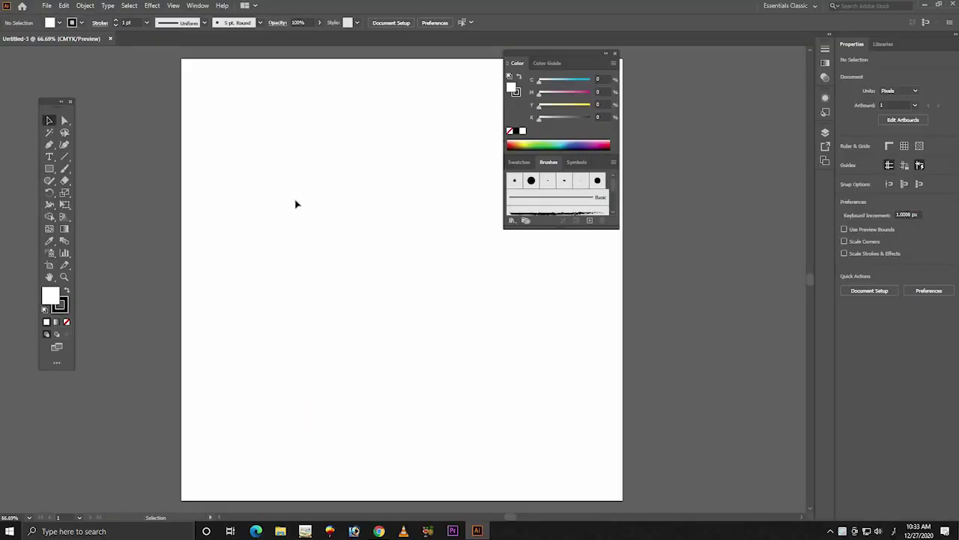
Step: Draw a thin horizontal rectangle filled black with no outline
click(49, 168)
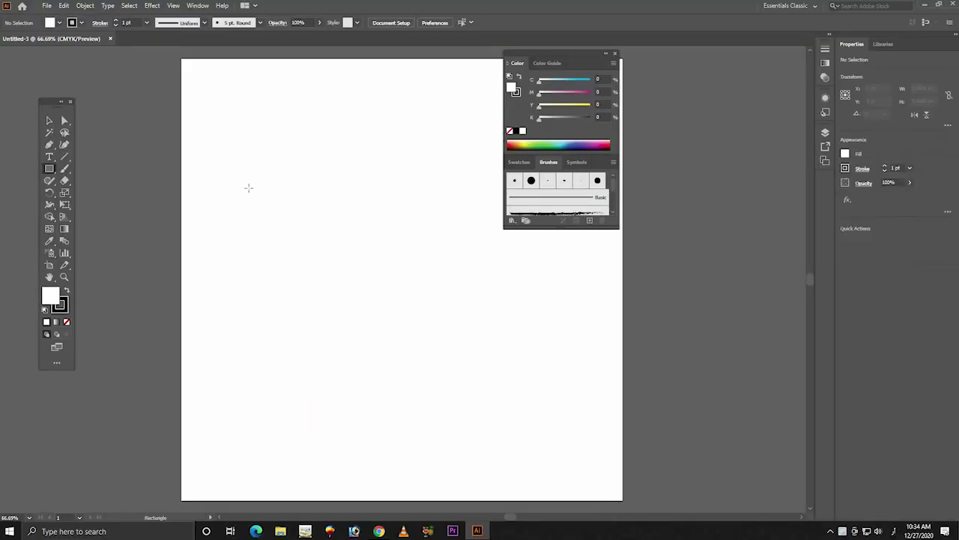
drag(248, 188, 321, 197)
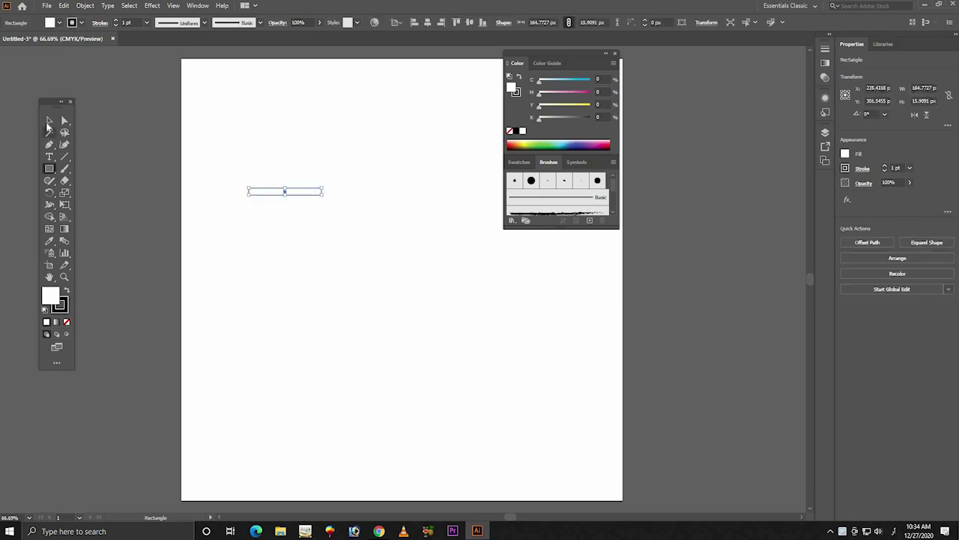
click(49, 120)
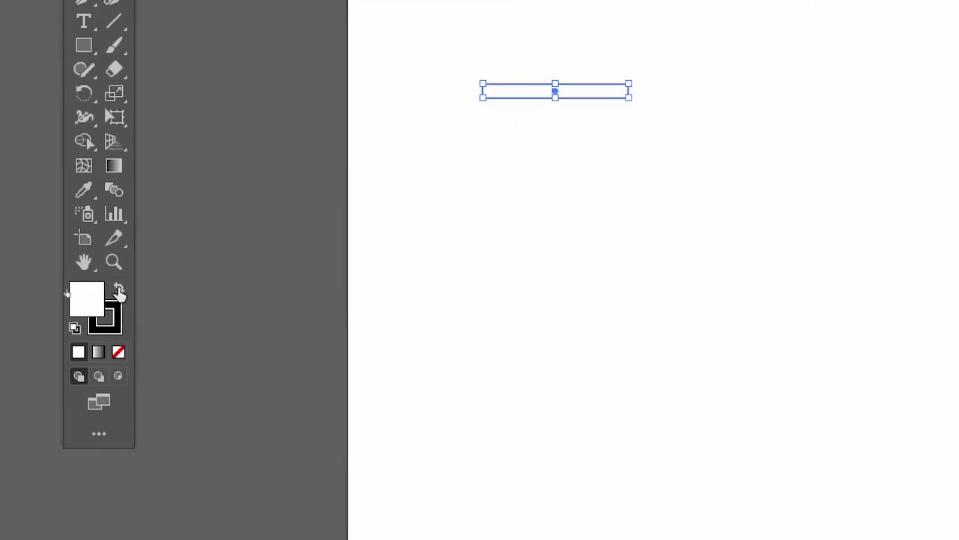
click(67, 291)
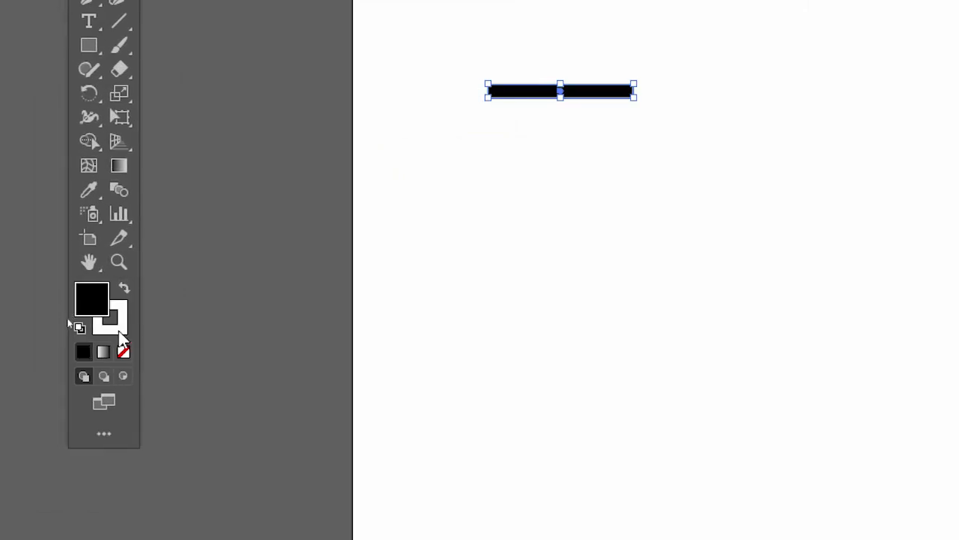
click(125, 354)
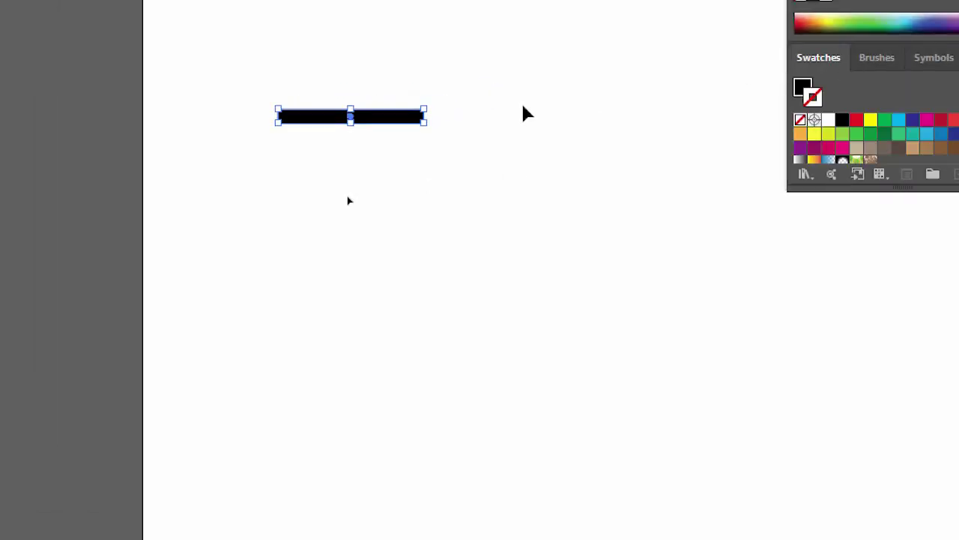
click(454, 139)
click(391, 117)
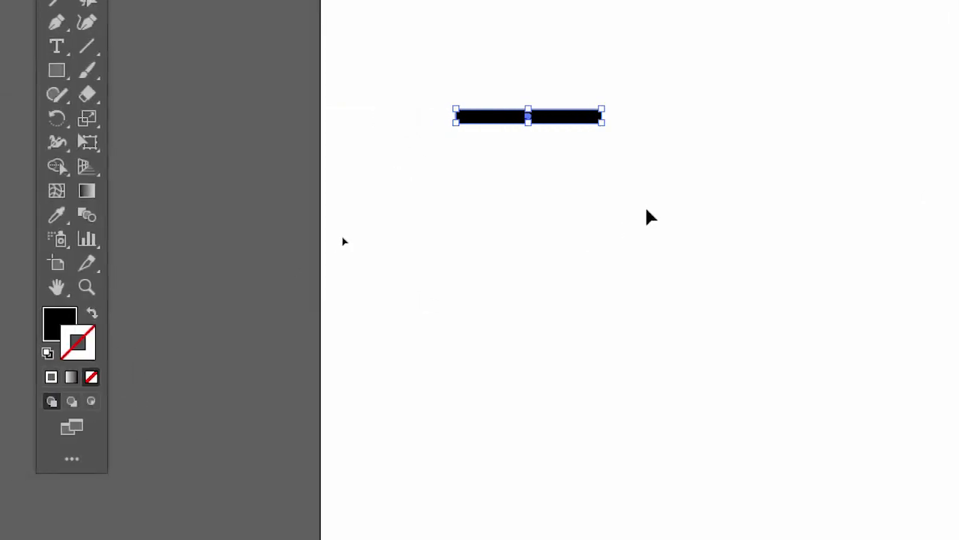
Step: Alt-drag a copy of the bar down, repeat with Ctrl+D for three bars, and select all three
click(646, 209)
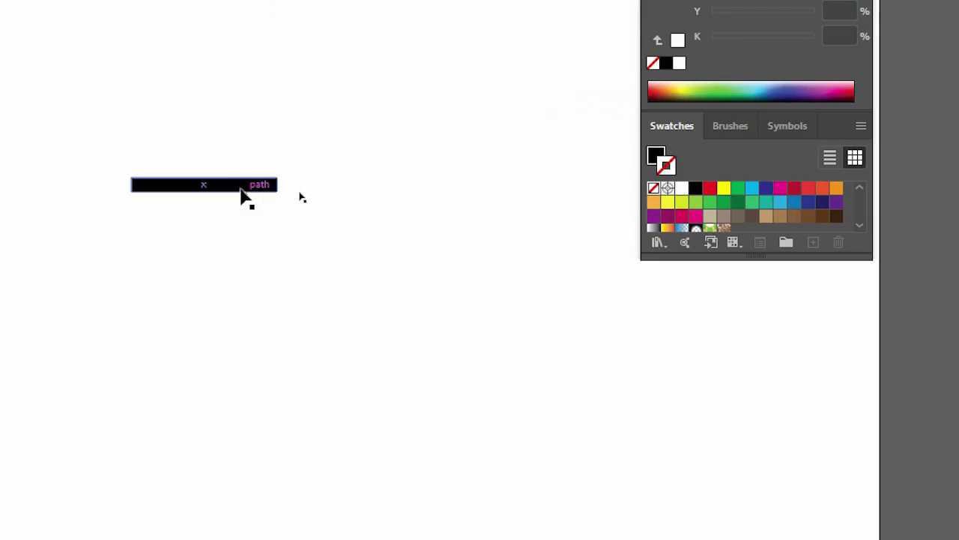
click(237, 187)
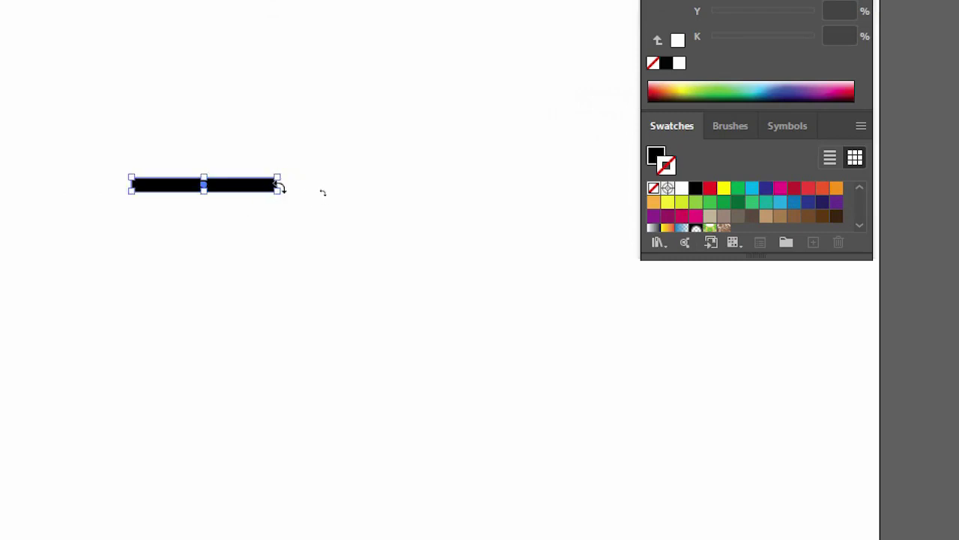
drag(235, 188, 237, 225)
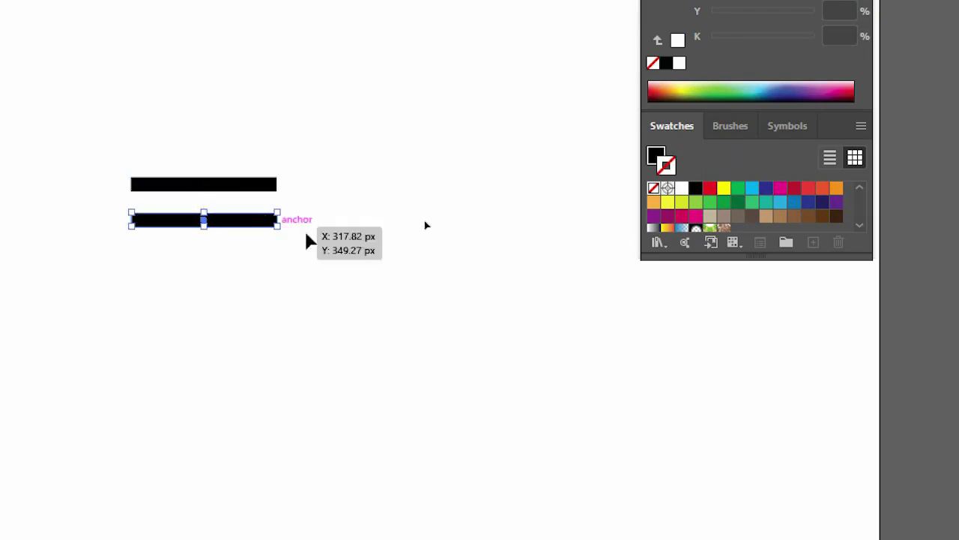
key(ctrl+d)
drag(398, 129, 187, 300)
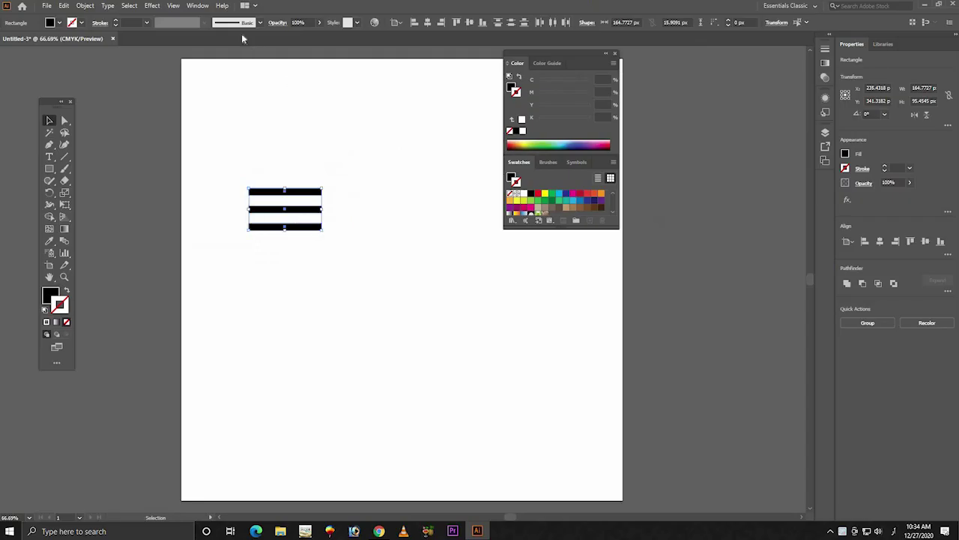
Step: Drag the three selected bars into the Brushes panel and make them an Art Brush
click(198, 6)
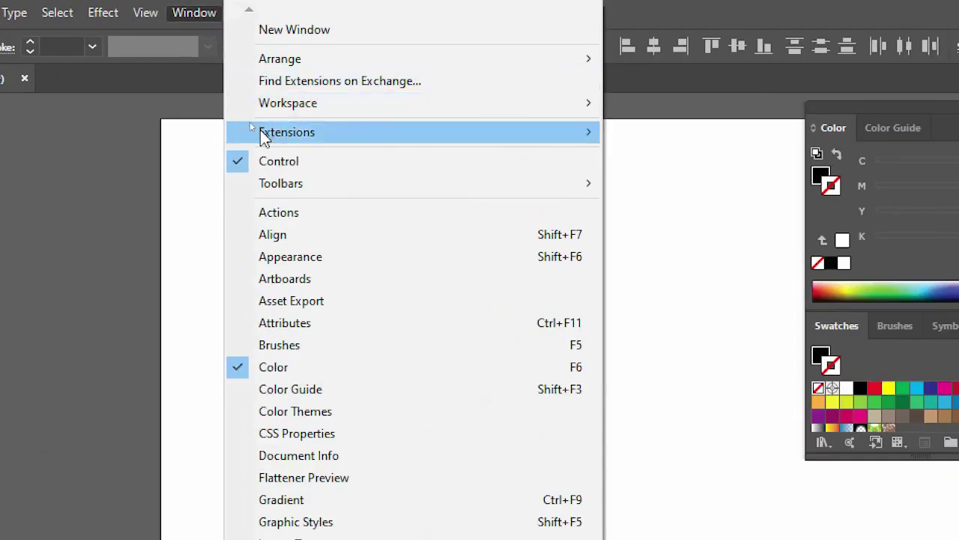
click(304, 346)
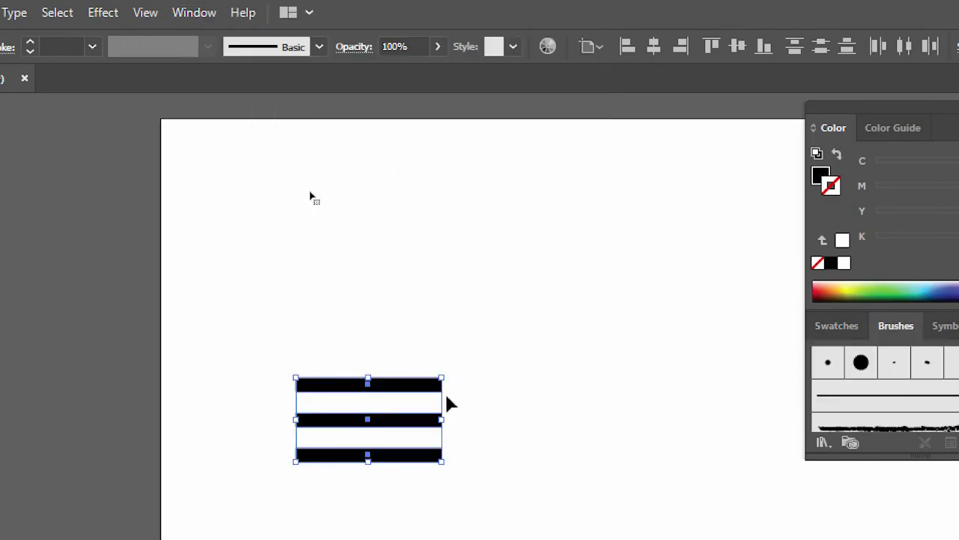
drag(420, 389, 862, 408)
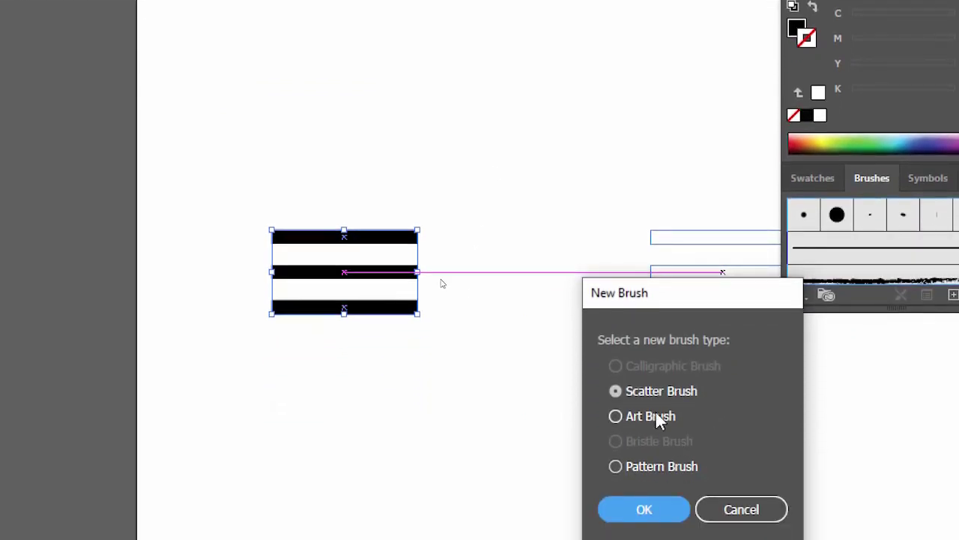
click(655, 416)
click(643, 509)
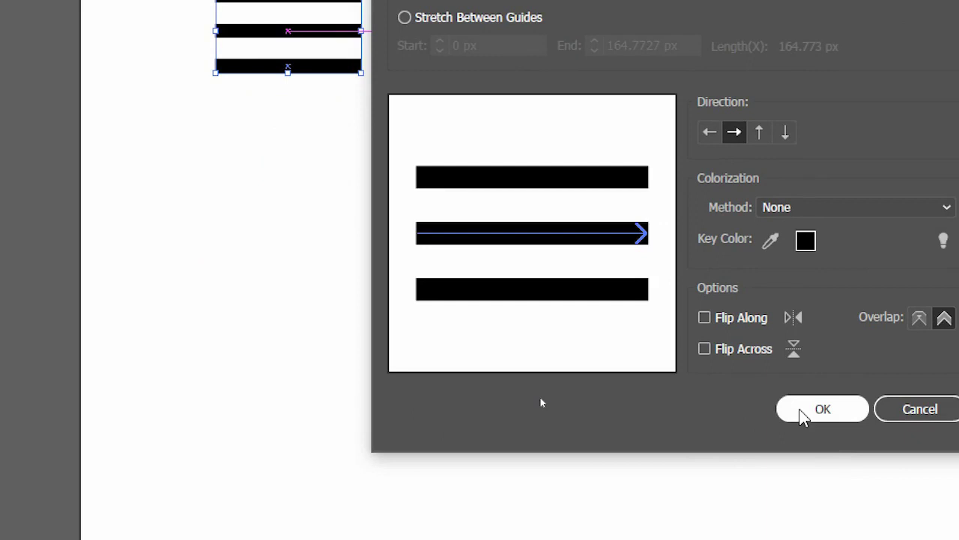
Step: Accept the Art Brush 1 options and delete the three original bars
click(803, 413)
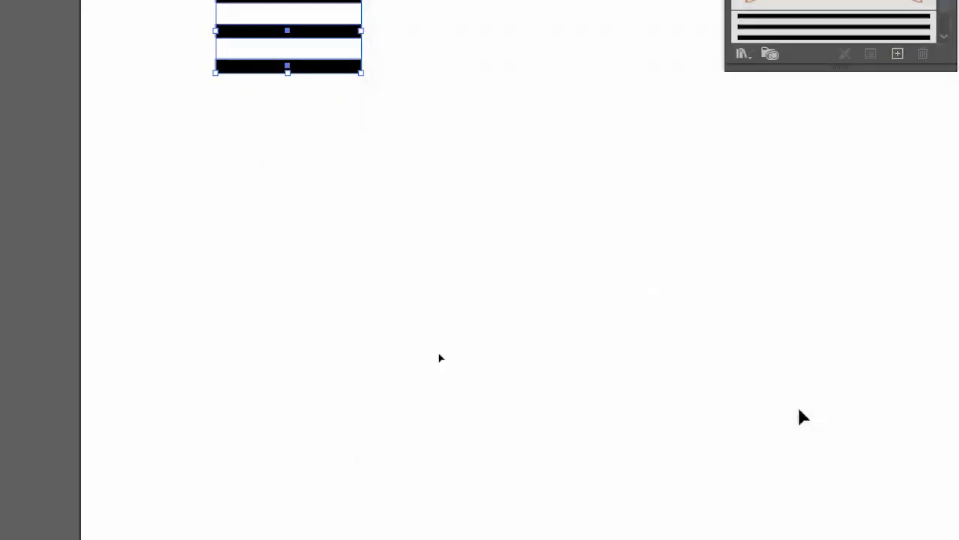
drag(439, 66, 255, 234)
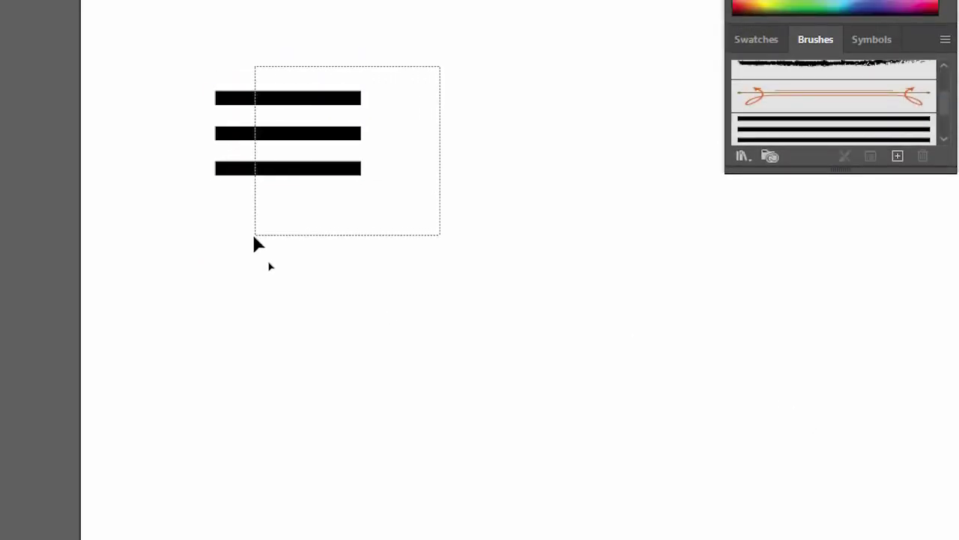
key(Delete)
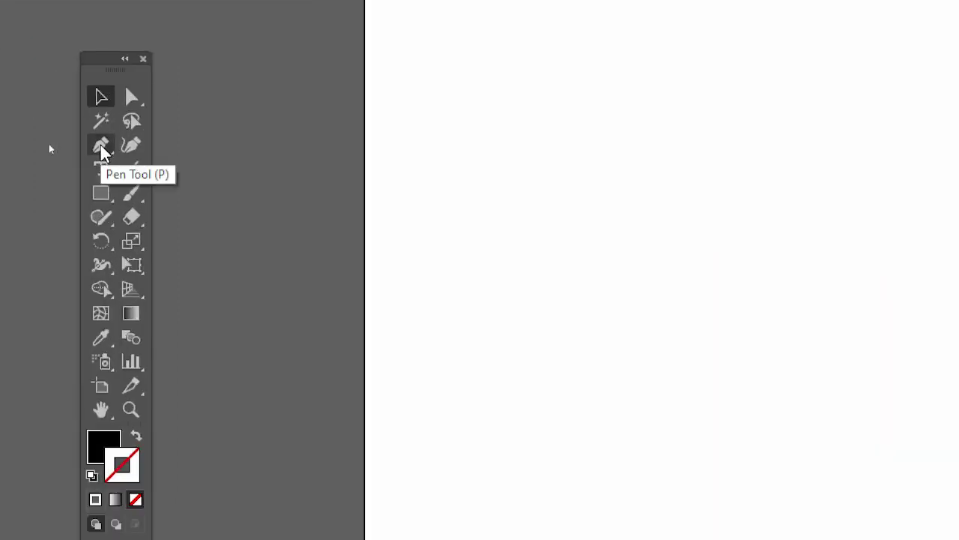
Step: Draw a black right-angled triangle with the Pen tool from three corner points
click(49, 145)
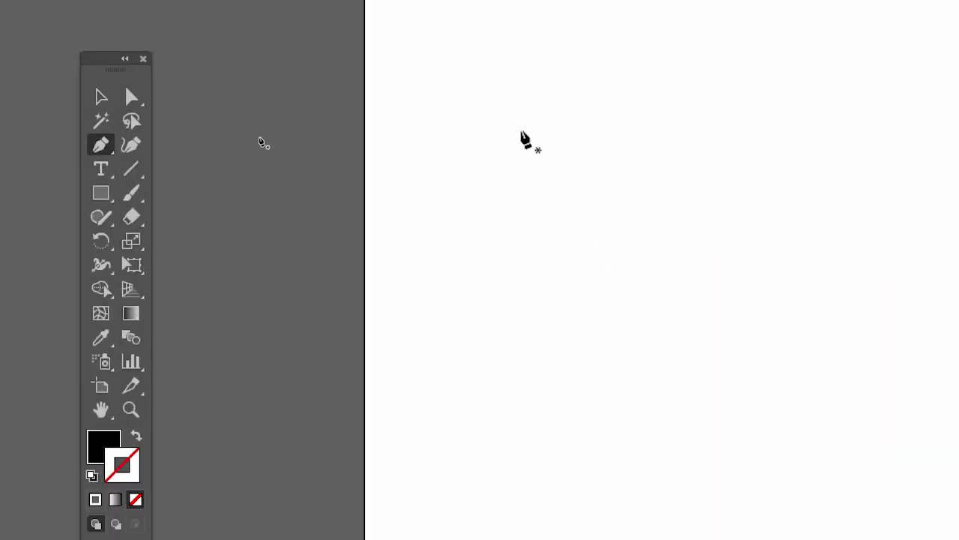
click(520, 131)
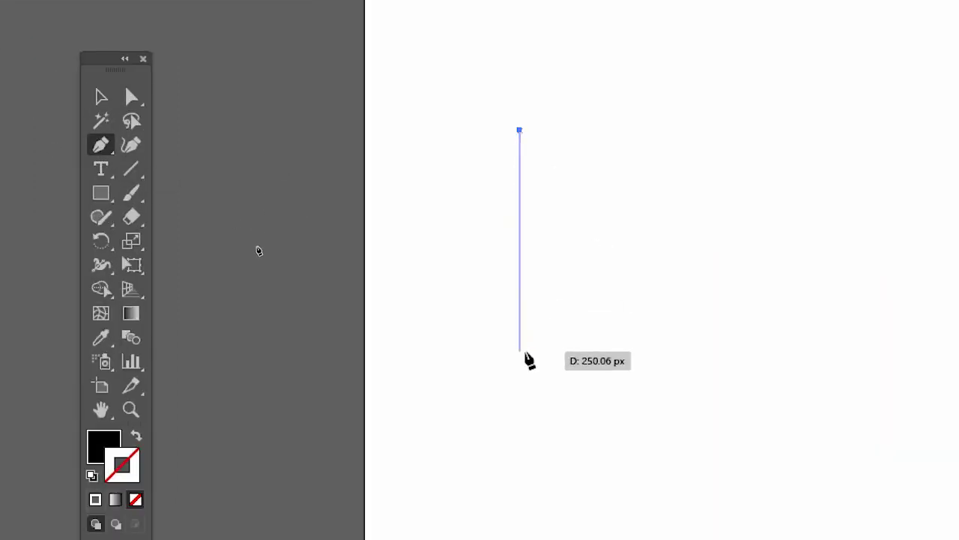
click(520, 352)
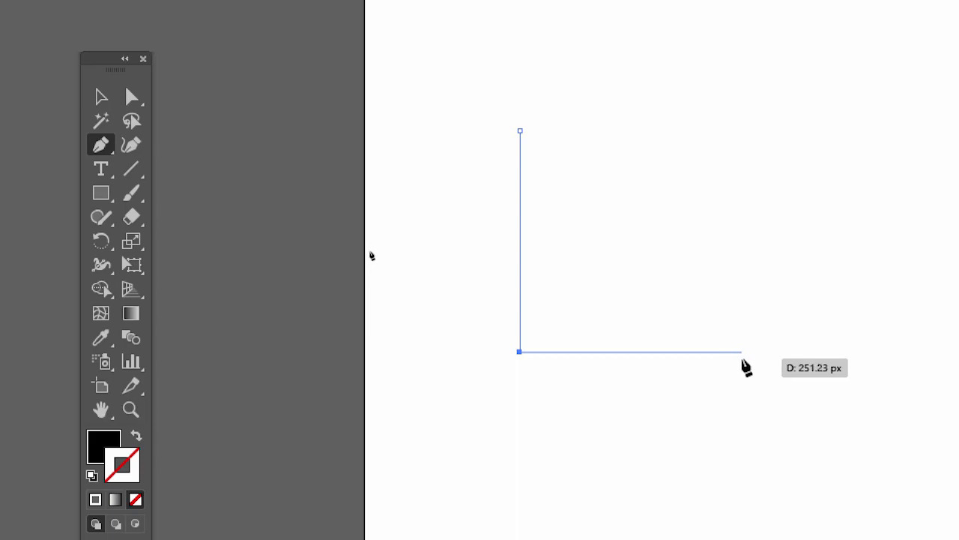
shift+click(742, 352)
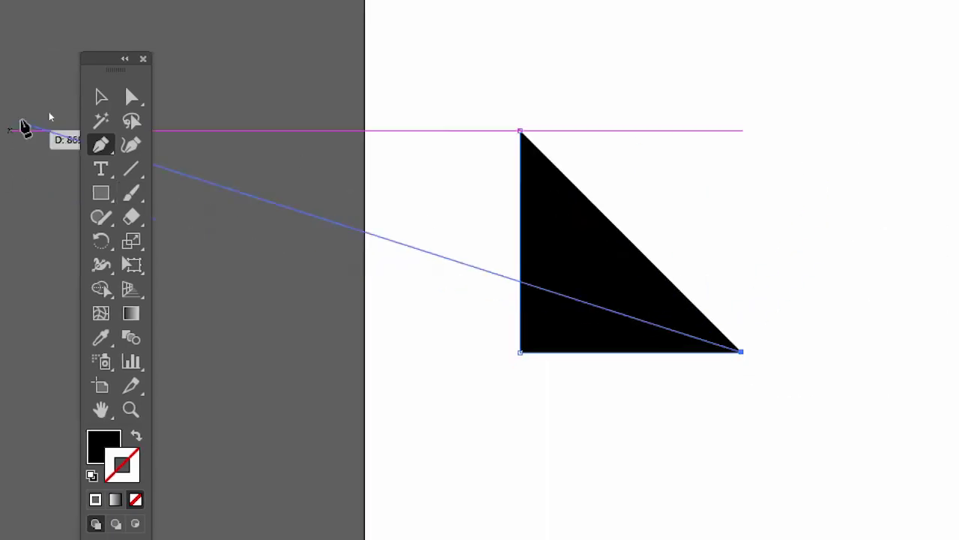
click(101, 96)
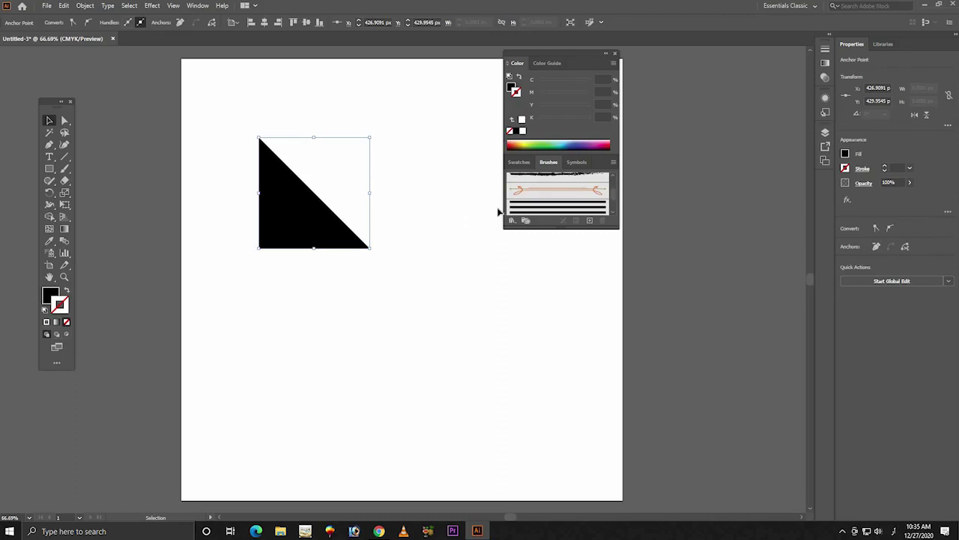
Step: Apply the triple-stripe brush to the triangle, swap fill and stroke, and shift the L right about 28 px
key(a)
click(530, 209)
key(v)
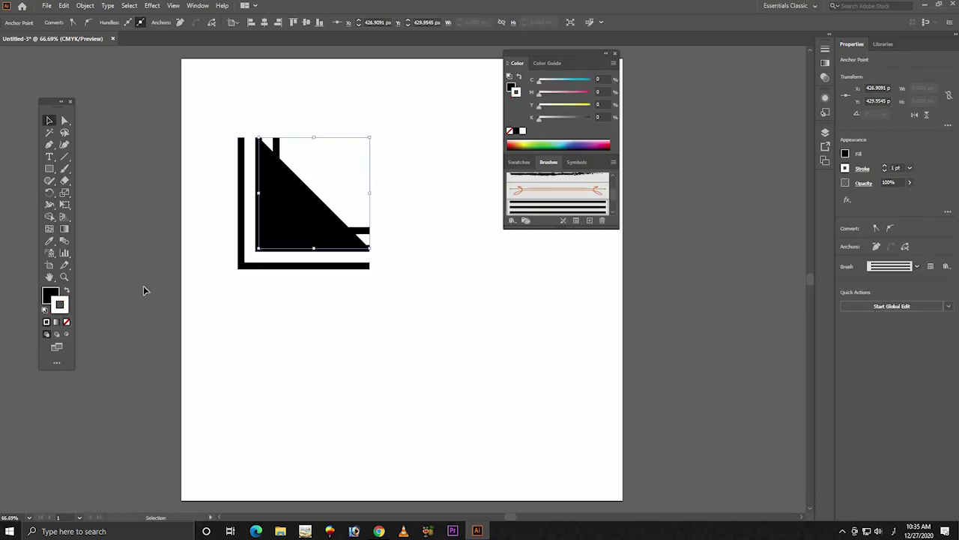
click(66, 291)
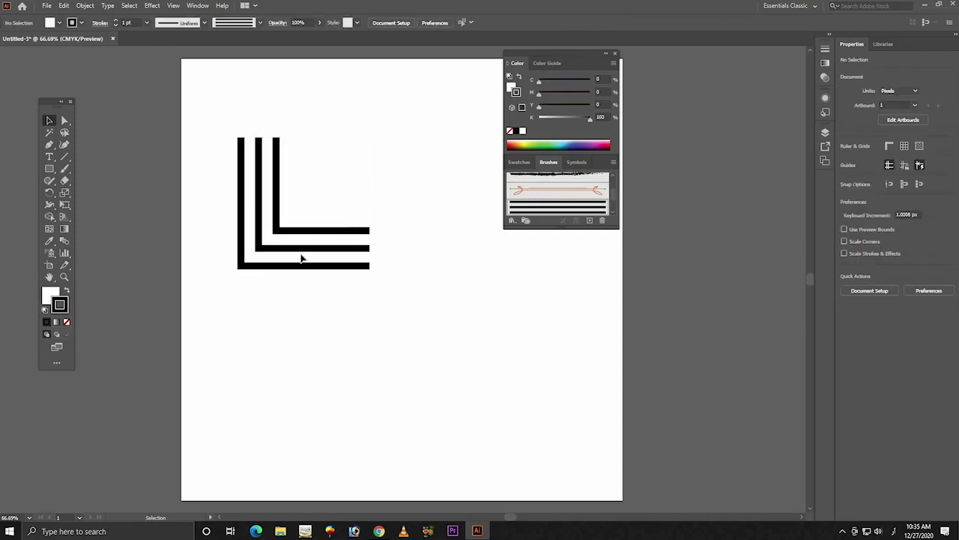
click(322, 239)
drag(341, 234, 362, 234)
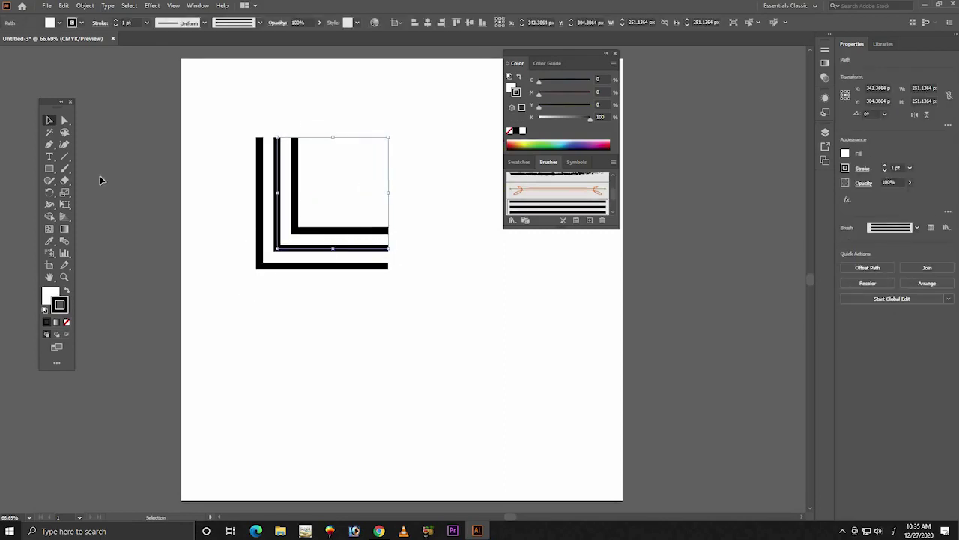
Step: Round the L's corner to about 147 px radius with the Direct Selection corner widget
click(65, 121)
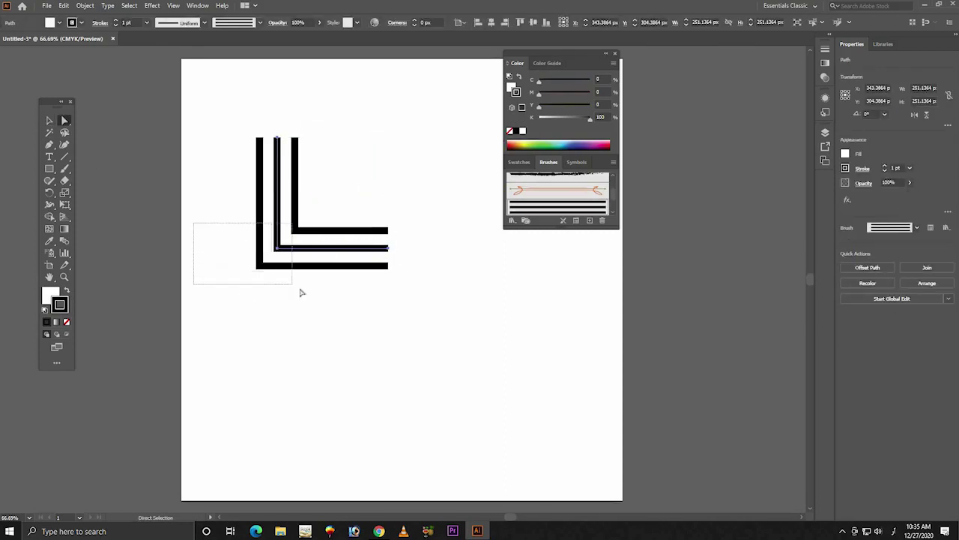
drag(300, 293, 300, 291)
mouse_move(278, 252)
mouse_down()
mouse_move(299, 246)
mouse_move(302, 302)
mouse_up()
key(ctrl+z)
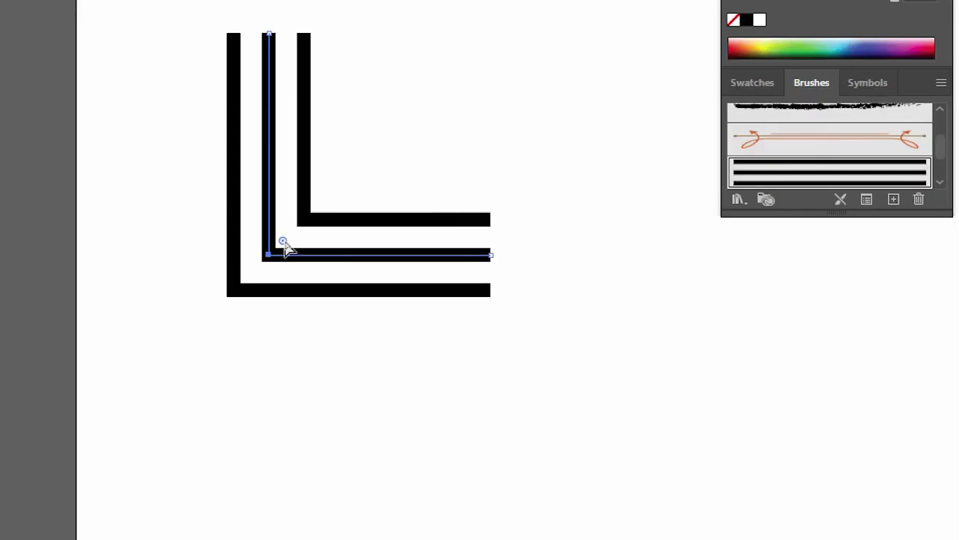
mouse_move(285, 241)
mouse_down()
mouse_move(408, 137)
mouse_move(358, 212)
mouse_up()
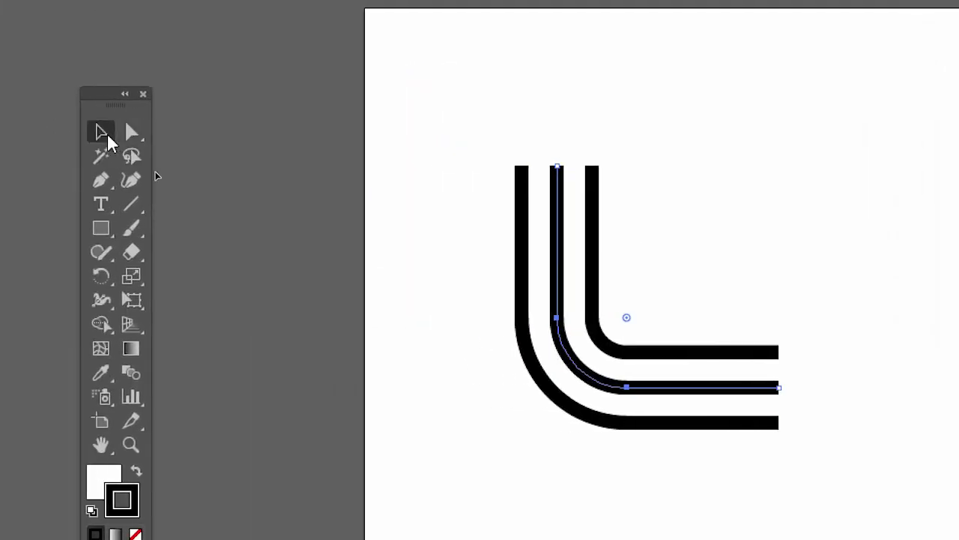
click(107, 135)
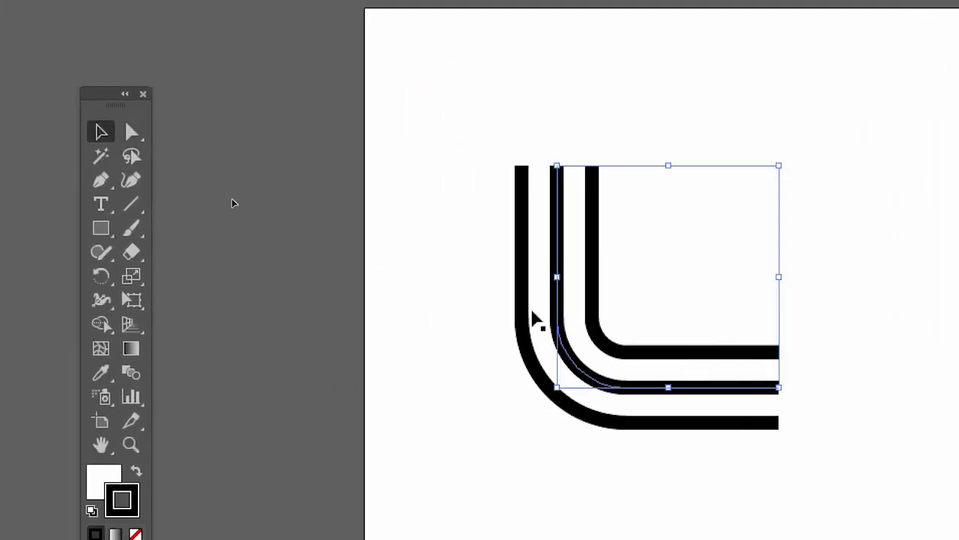
click(457, 291)
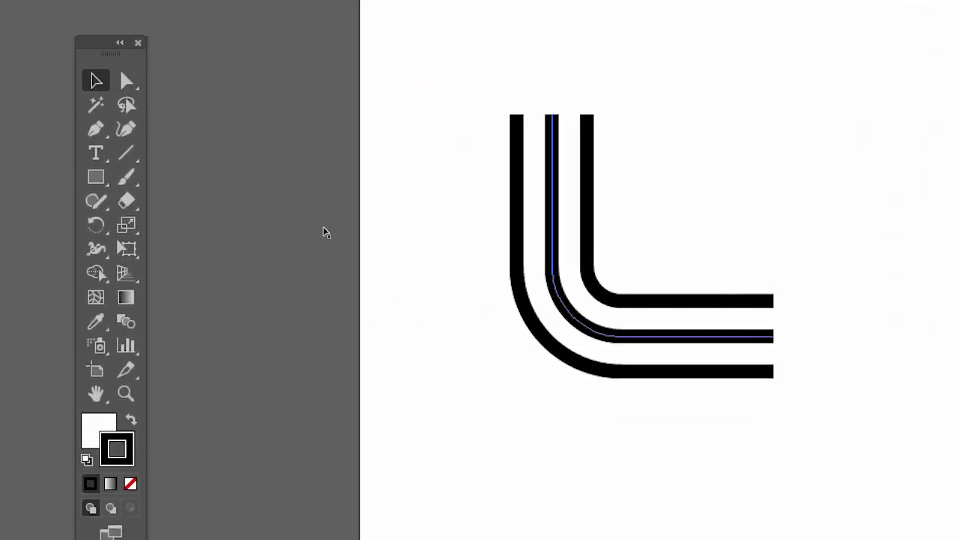
click(642, 305)
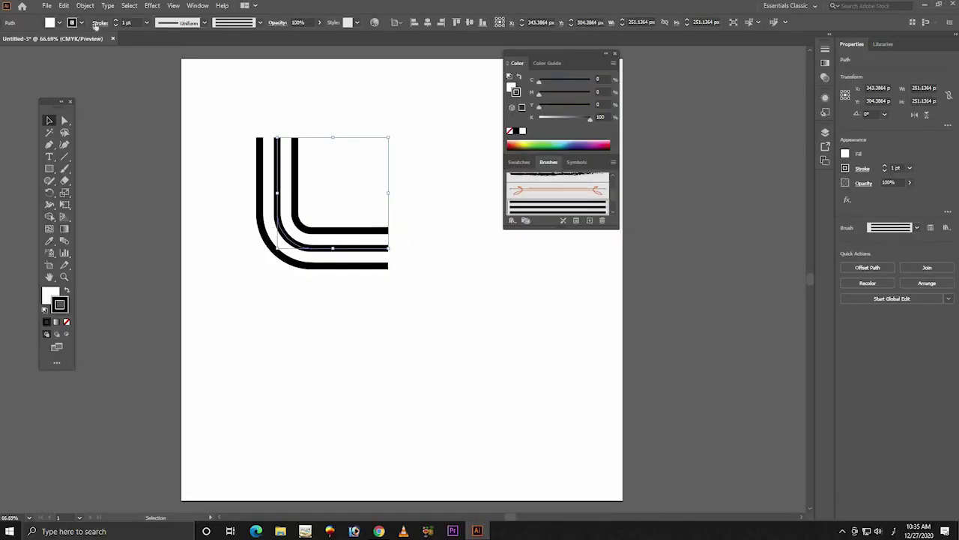
Step: Copy the striped L, paste it in place, and nudge the copy downward
click(66, 6)
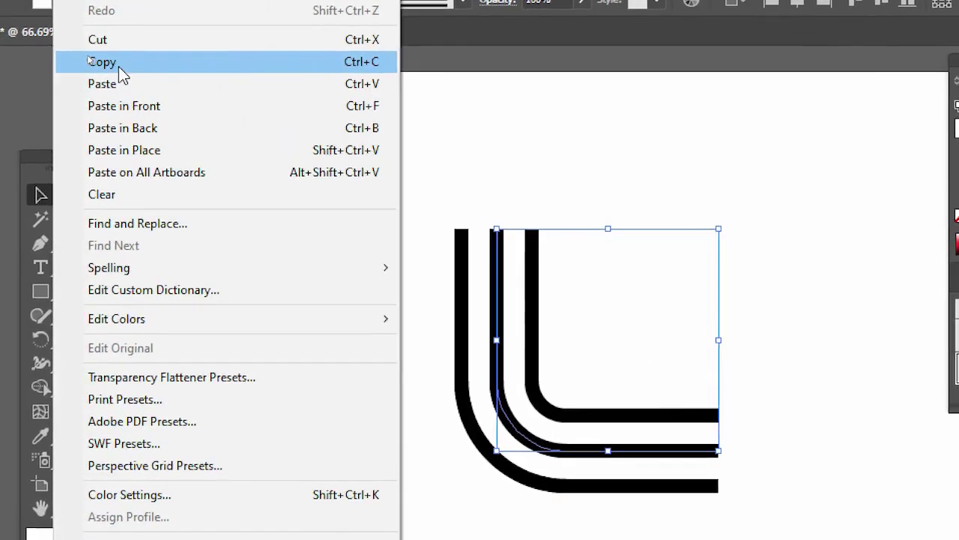
click(120, 68)
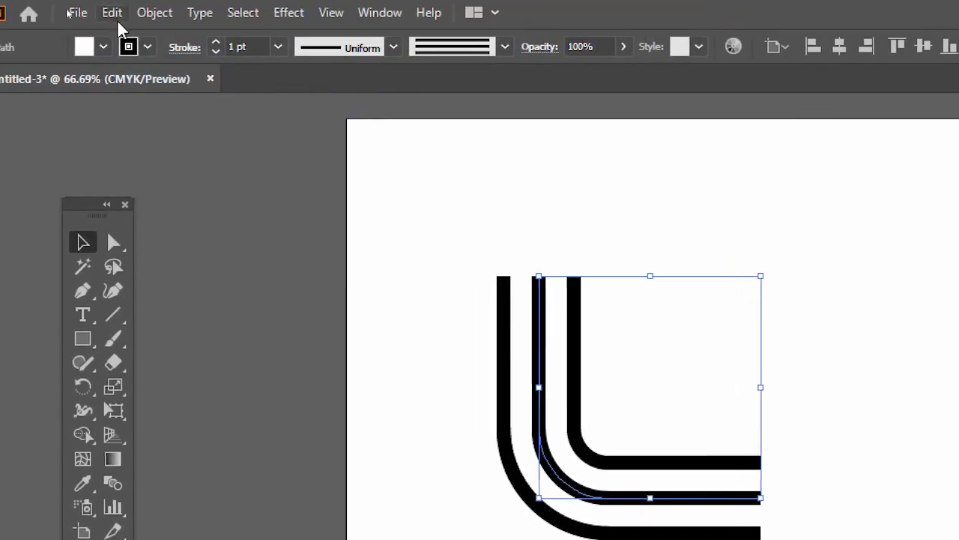
click(117, 15)
click(138, 197)
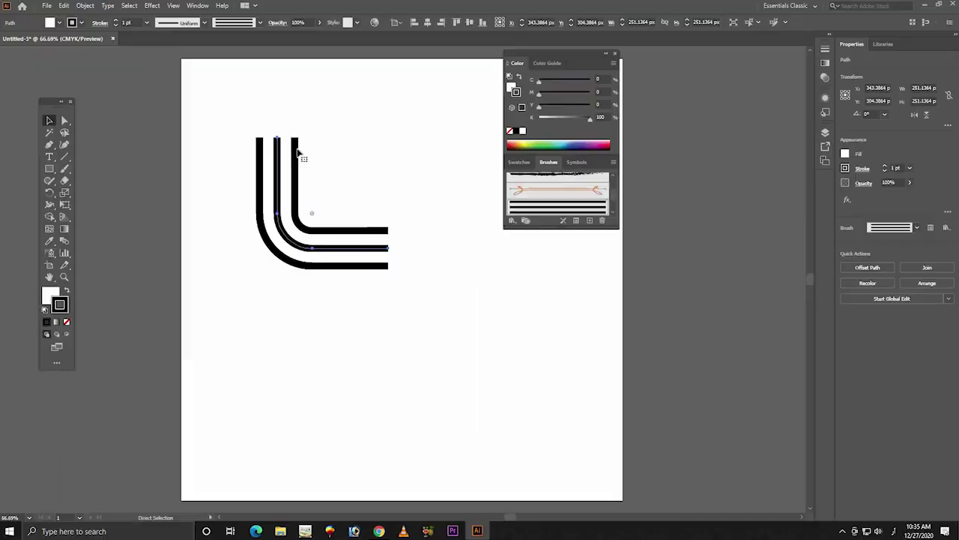
key(v)
click(392, 292)
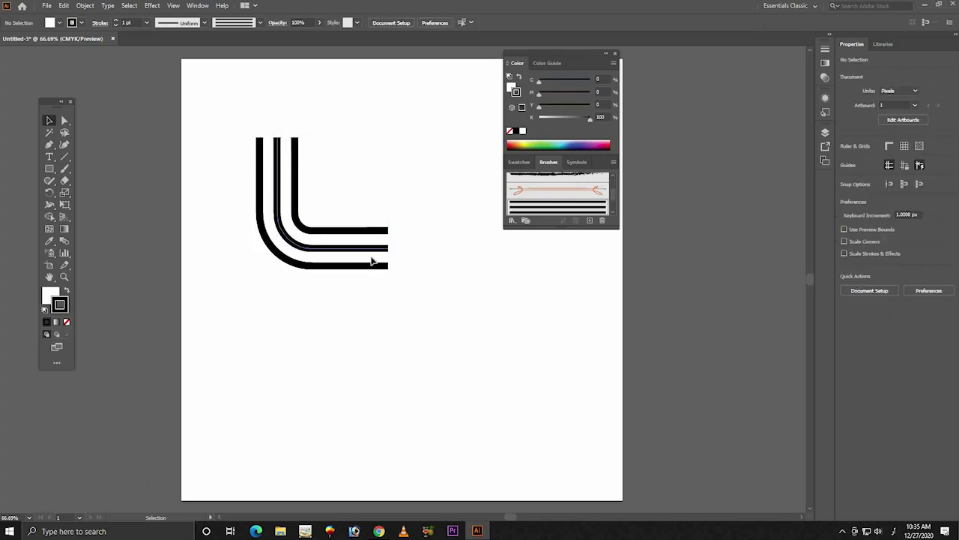
click(370, 254)
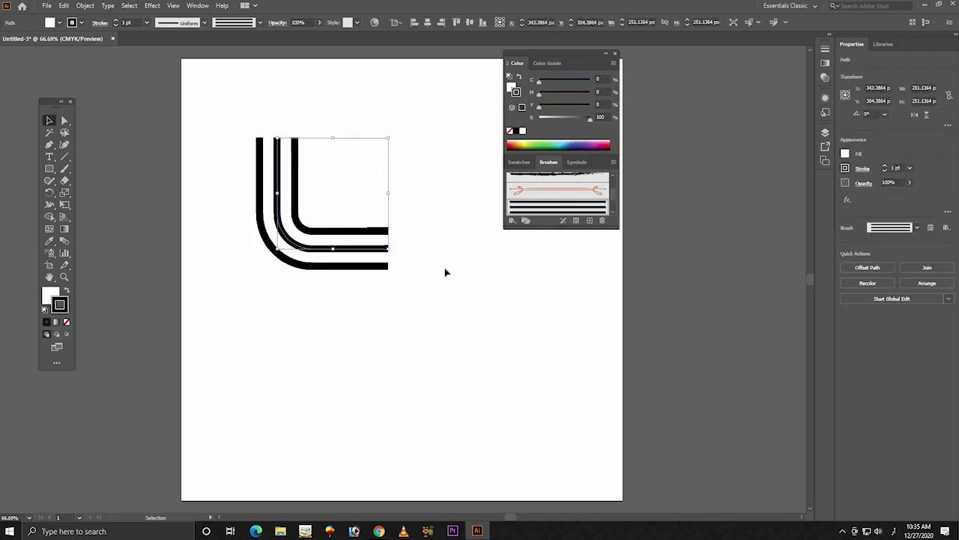
key(Down)
key(Down)
key(Down)
key(Down)
key(Down)
key(Down)
key(Down)
key(Down)
key(Down)
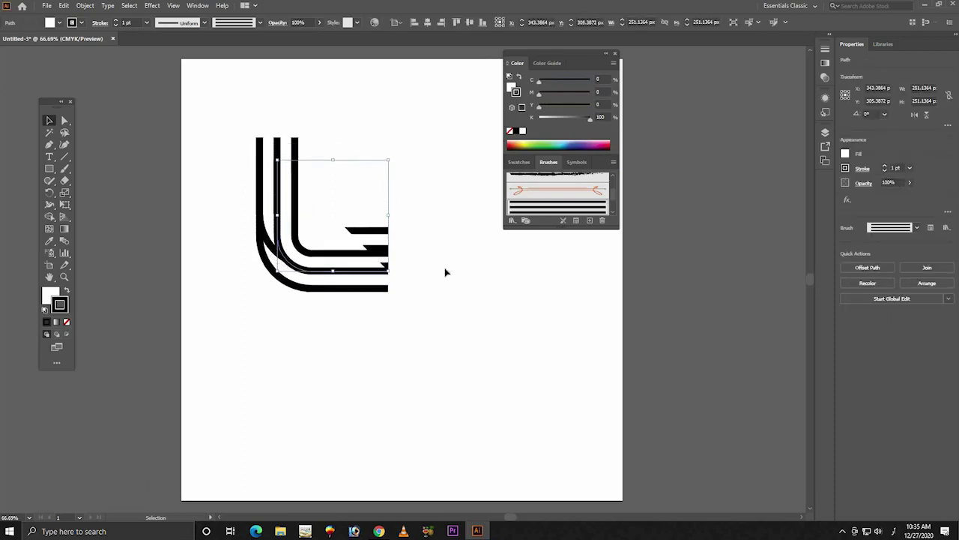
key(Down)
key(Down)
key(Down)
key(Down)
key(Down)
key(Down)
key(Down)
key(Down)
key(Down)
key(Down)
key(Down)
key(Down)
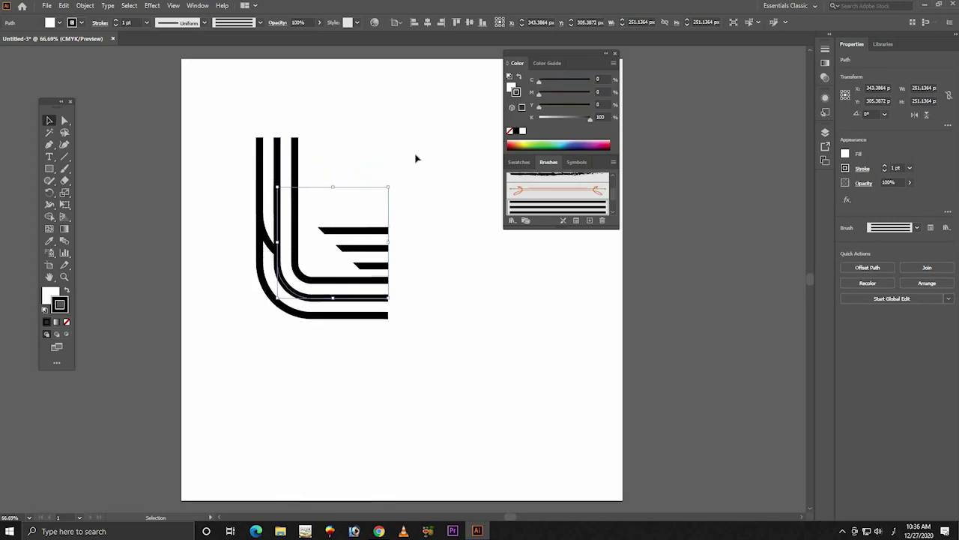
key(Down)
key(Down)
key(Down)
drag(416, 157, 226, 348)
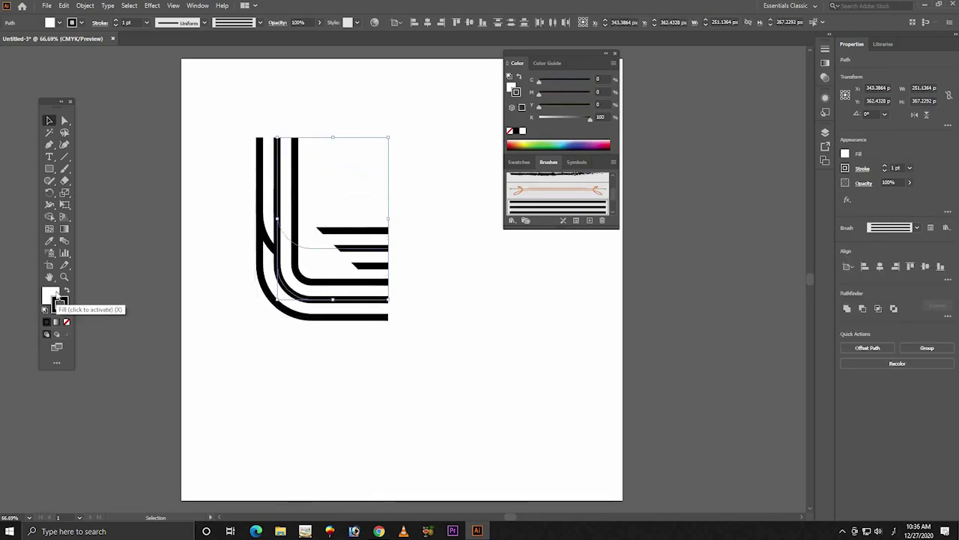
Step: Set the copy's fill to None and move it further down below the original
click(54, 296)
click(65, 320)
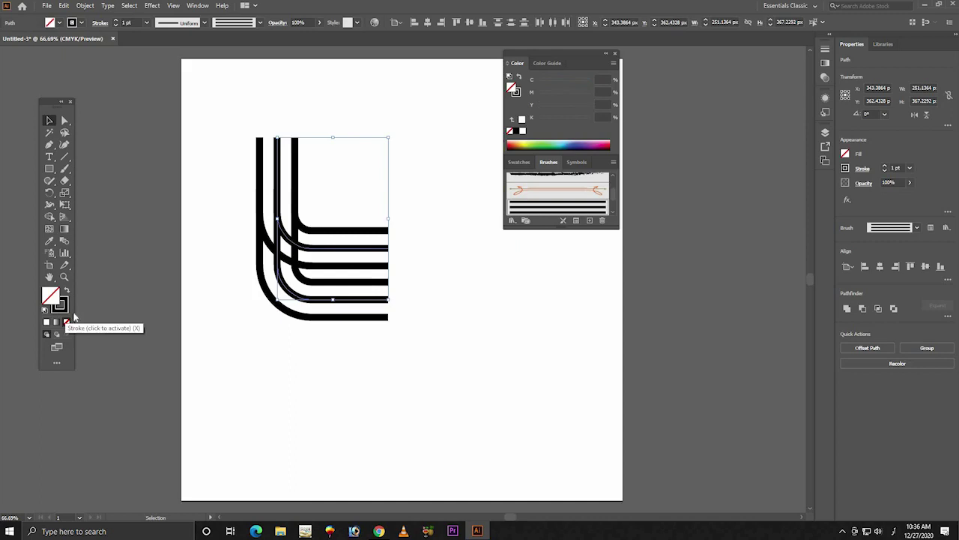
click(375, 338)
click(374, 319)
key(Down)
key(Down)
key(Down)
key(Down)
key(Down)
key(Down)
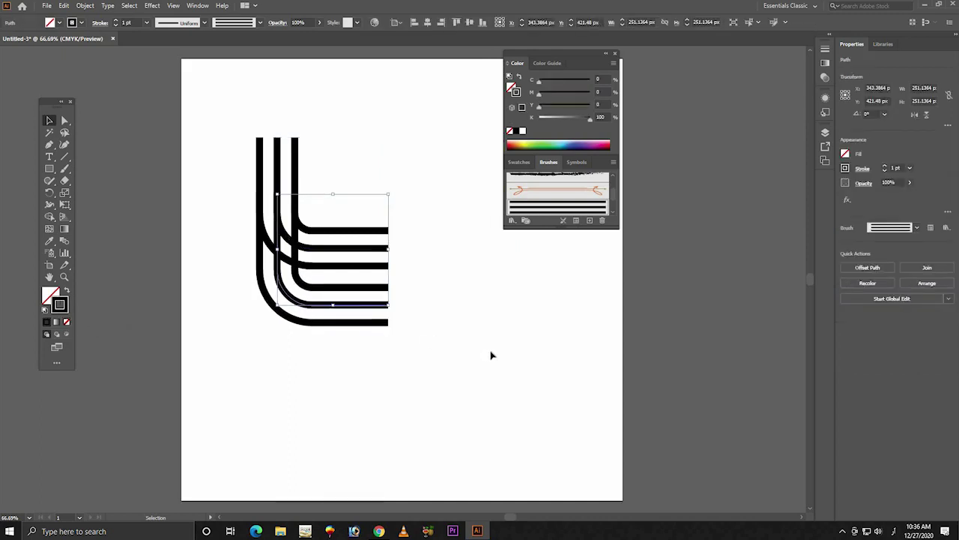
key(Down)
key(Down)
key(Down)
key(Down)
key(Down)
key(Down)
key(Down)
key(Down)
key(Down)
key(Down)
key(Down)
key(Down)
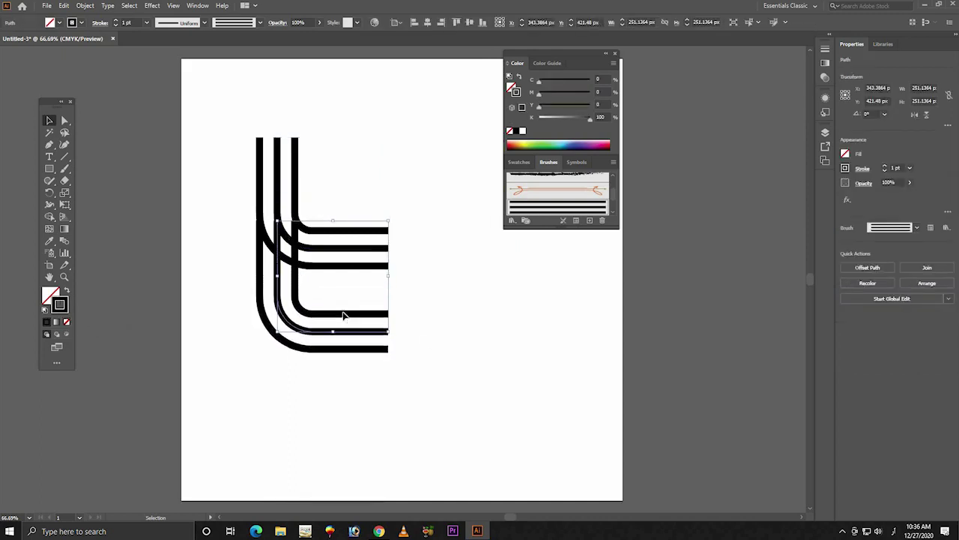
key(Down)
key(Down)
key(Down)
drag(345, 320, 347, 396)
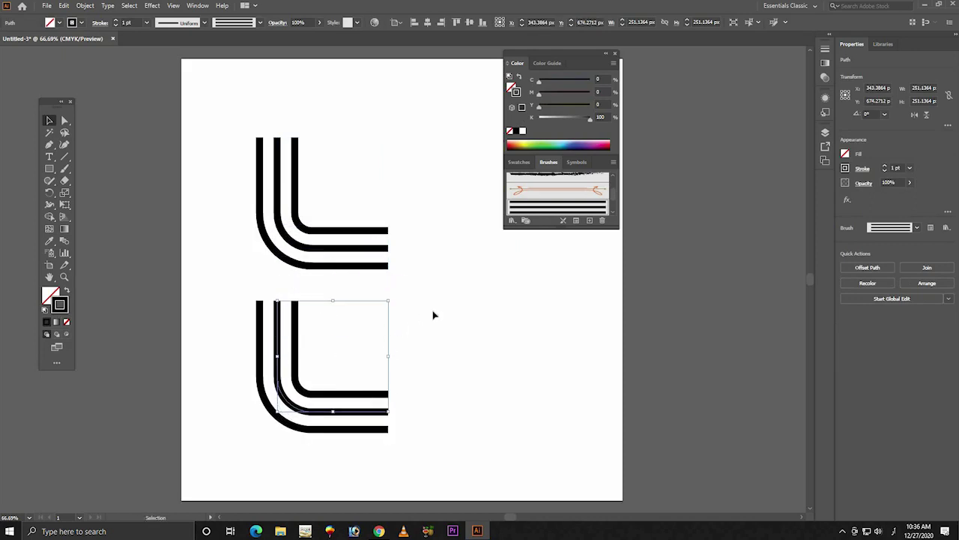
Step: Drag the lower L's top anchor straight up to the original's top, making it about 621 px tall
click(151, 211)
click(65, 120)
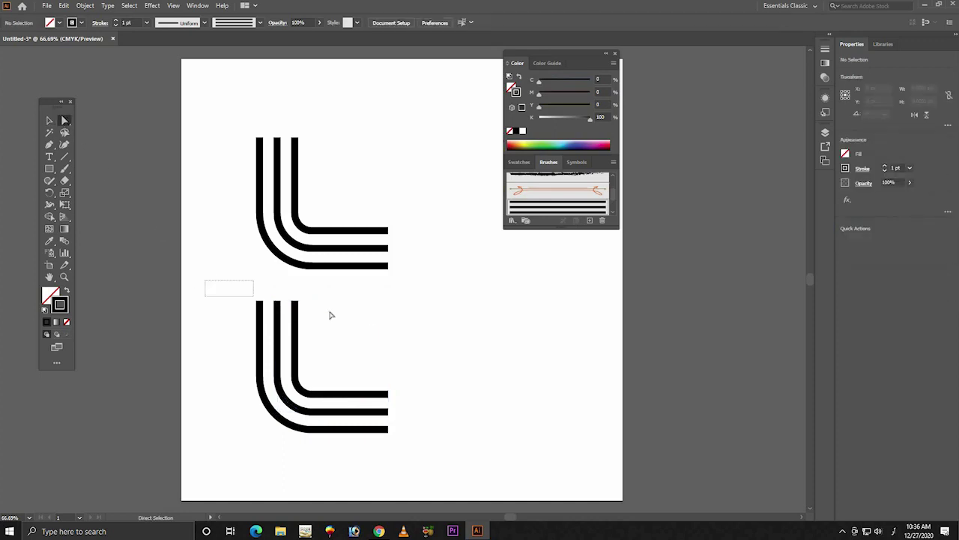
click(278, 302)
drag(279, 302, 276, 187)
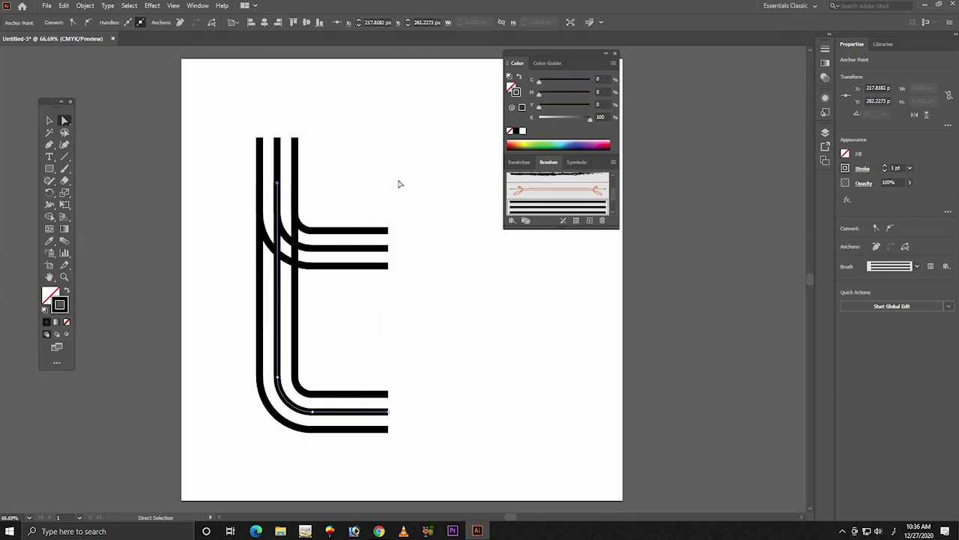
click(47, 123)
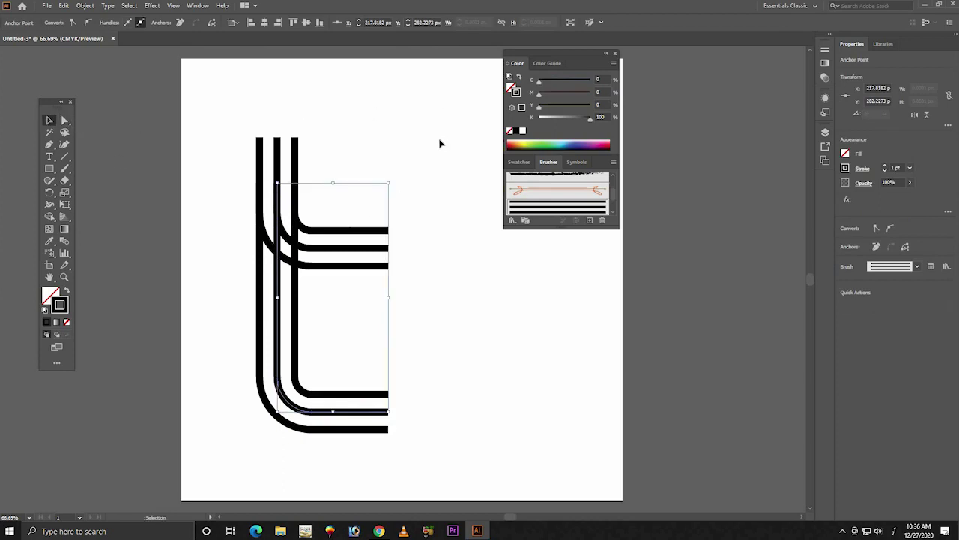
mouse_move(444, 109)
mouse_down()
mouse_move(225, 428)
mouse_move(240, 420)
mouse_up()
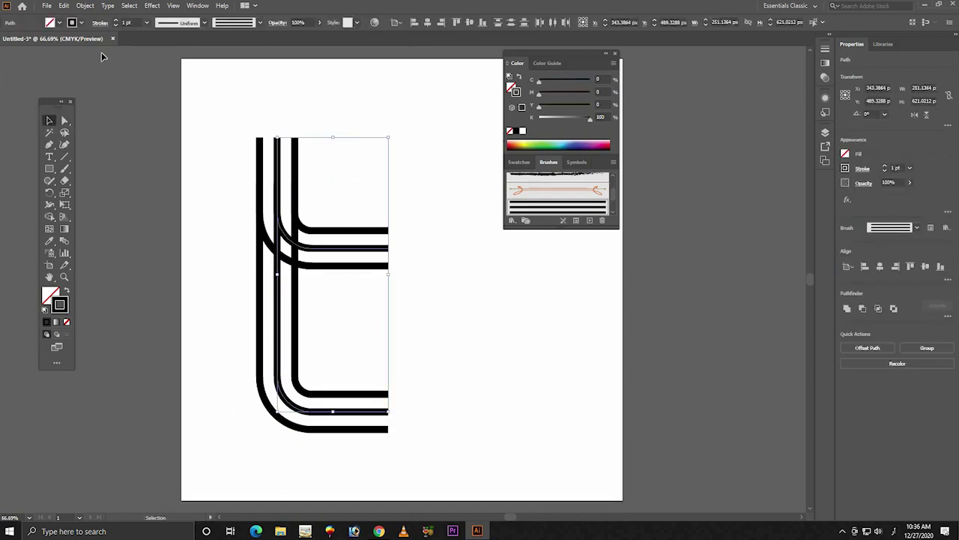
Step: Expand the brush strokes and delete the overlapping inner-corner piece with the Shape Builder
click(86, 6)
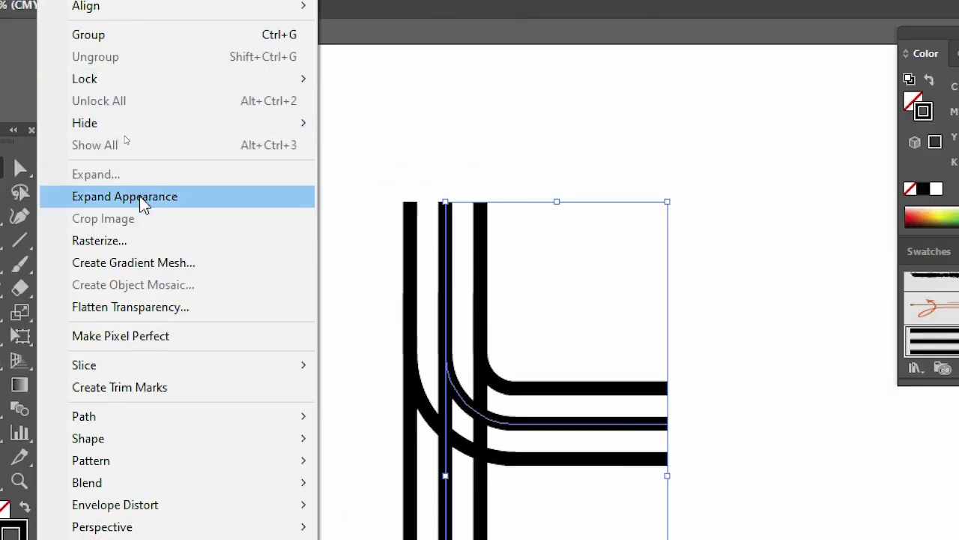
click(143, 198)
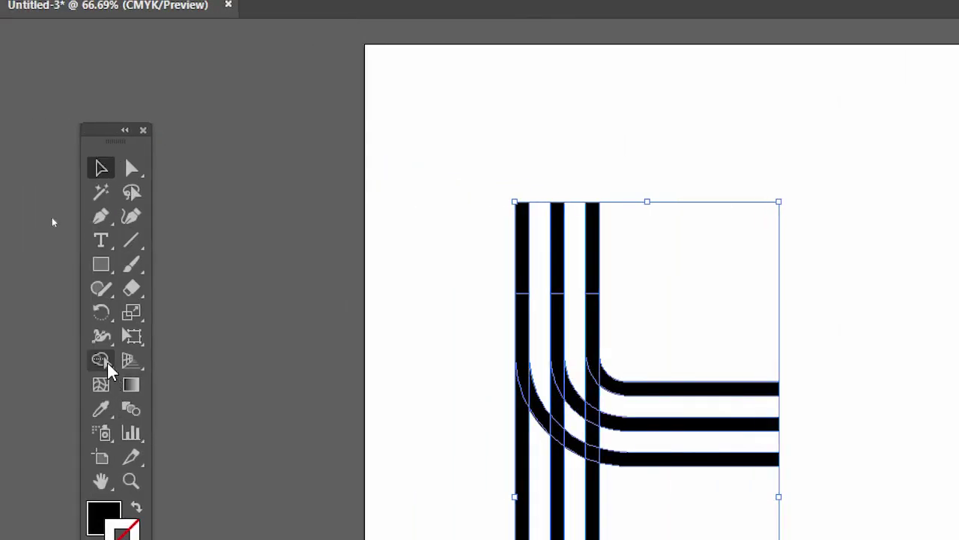
click(90, 361)
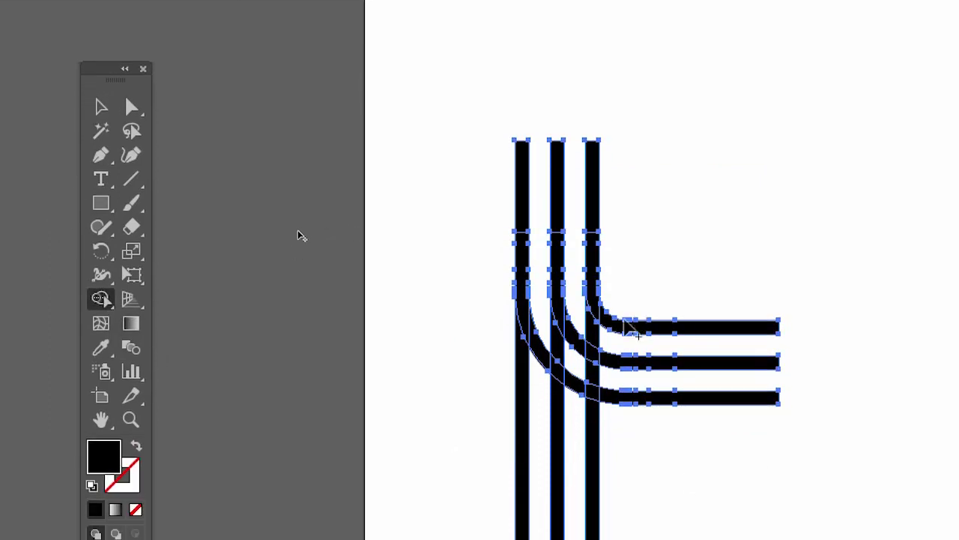
alt+click(593, 339)
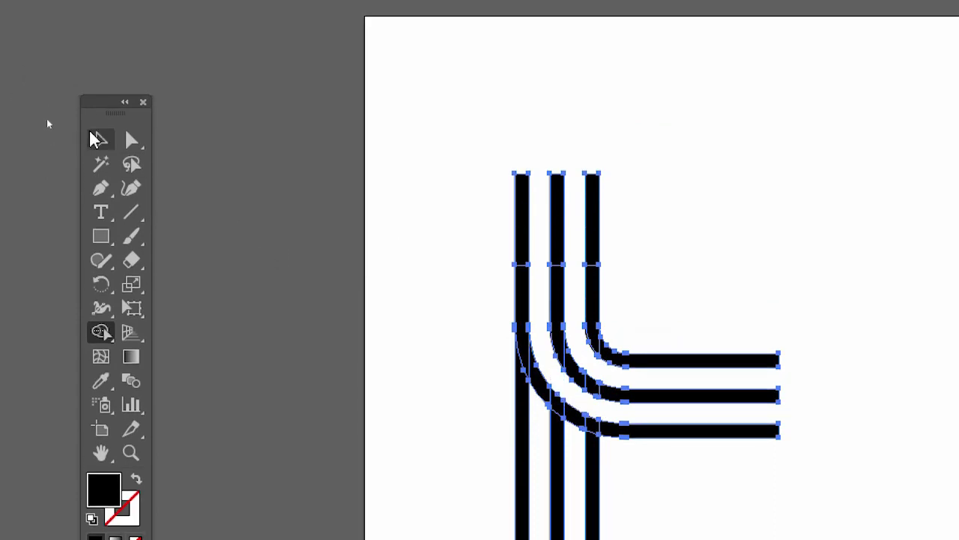
key(v)
click(418, 180)
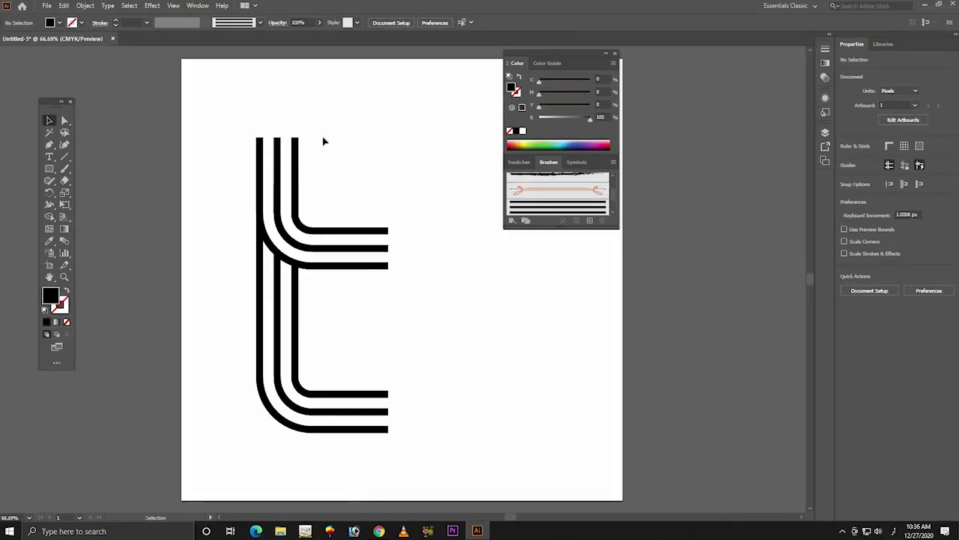
drag(383, 130, 263, 417)
Step: Unite the stripes in the Pathfinder panel and shift the artwork left to about X 228 px
click(197, 6)
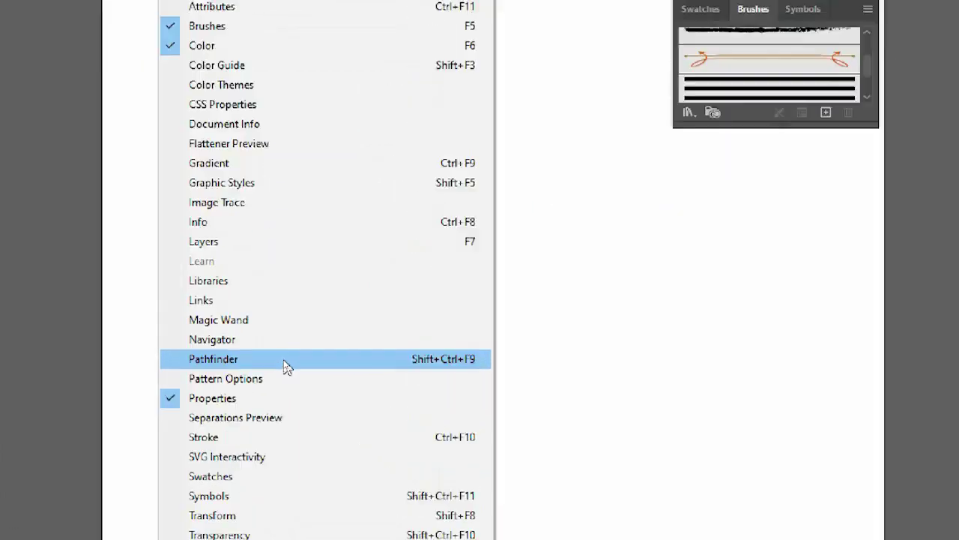
click(284, 363)
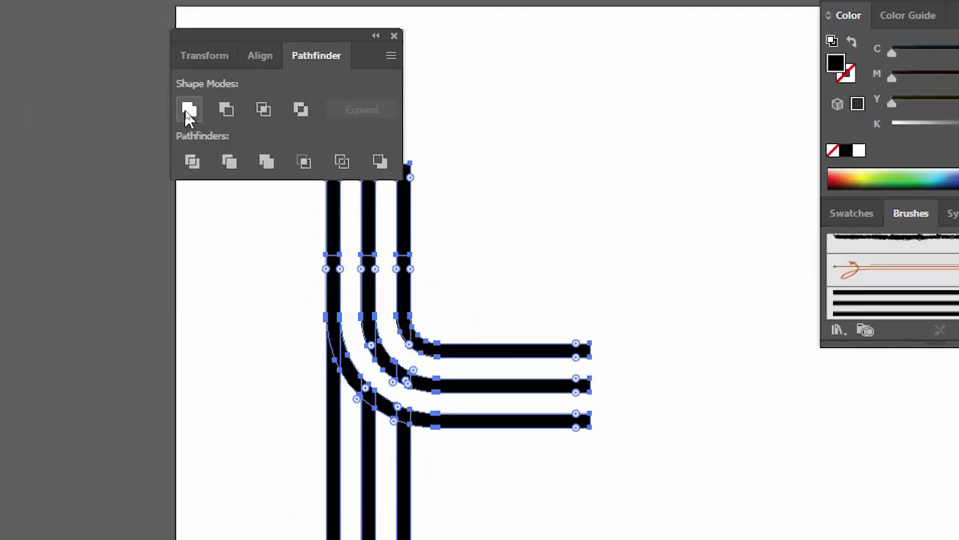
click(188, 113)
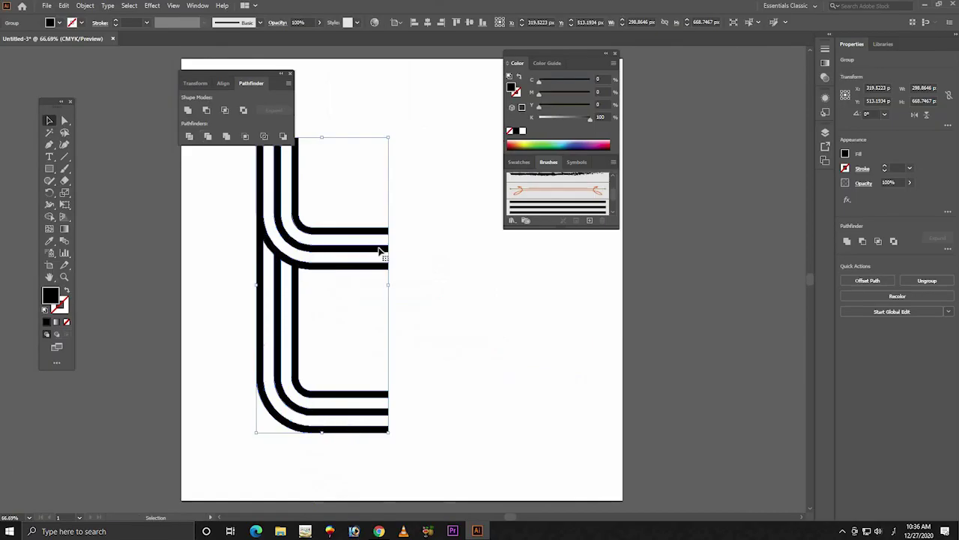
click(420, 204)
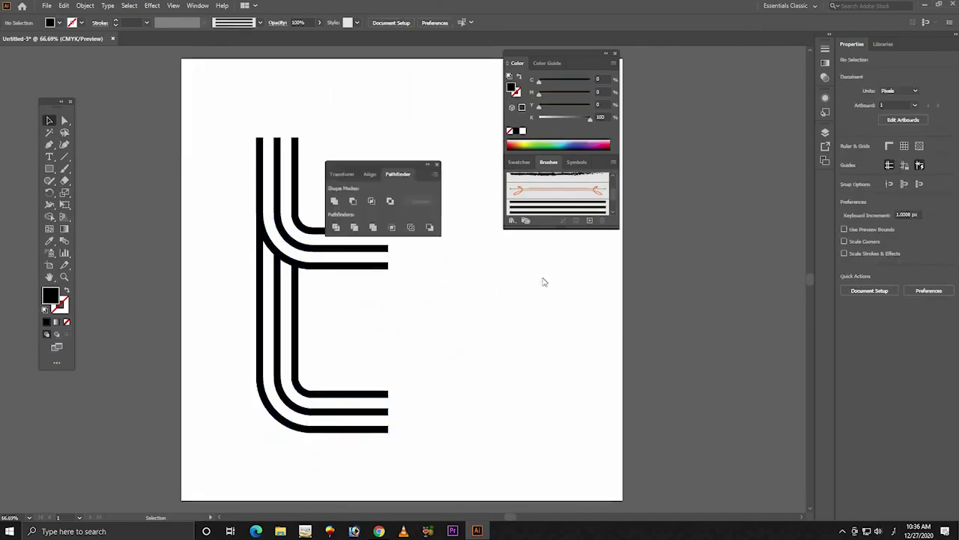
drag(246, 79, 603, 315)
drag(414, 156, 229, 415)
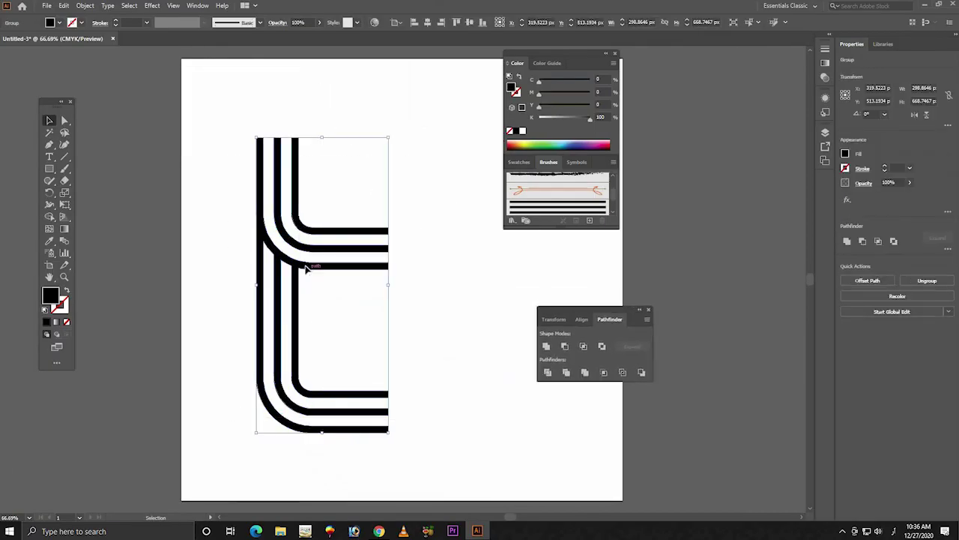
drag(306, 267, 264, 254)
Step: Reflect a copy of the stripes across the vertical axis and move it right to about X 396 px
right_click(265, 255)
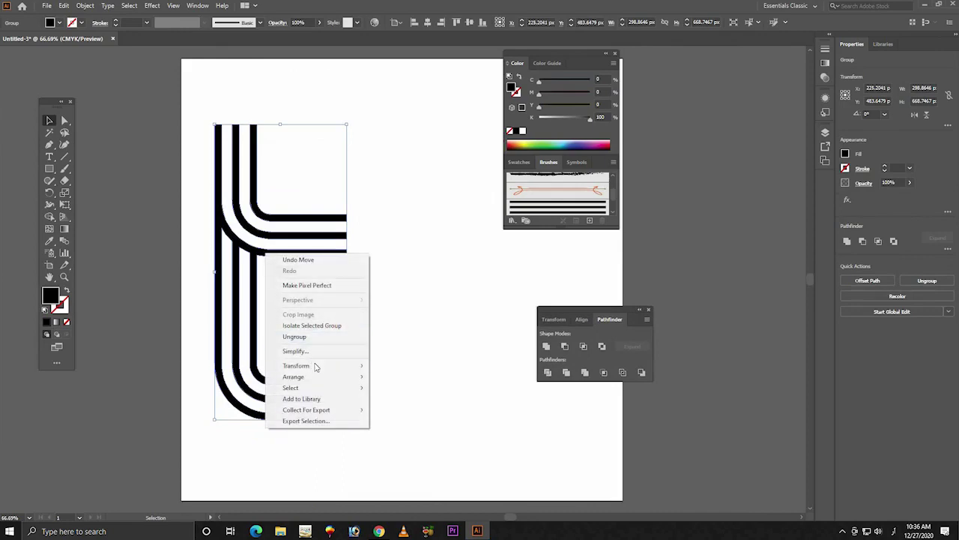
mouse_move(296, 365)
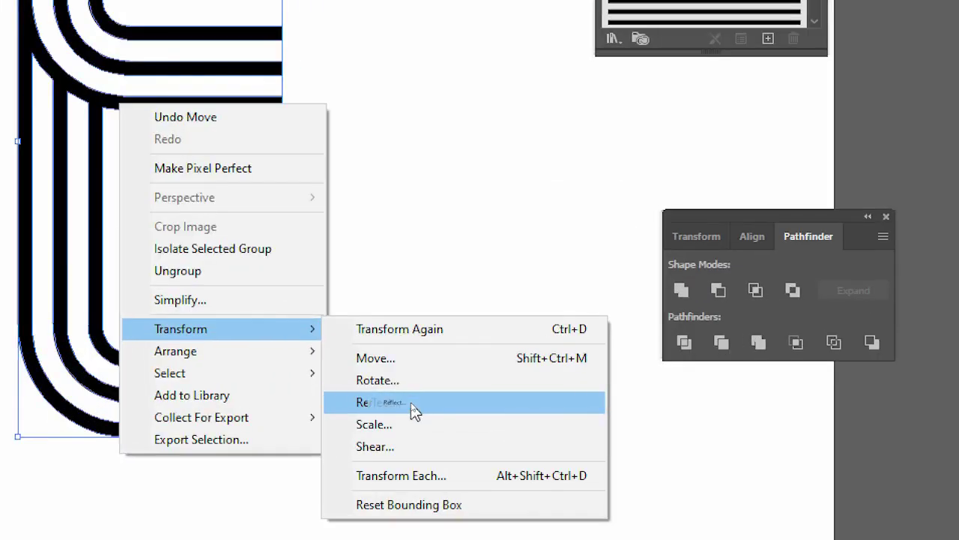
click(411, 405)
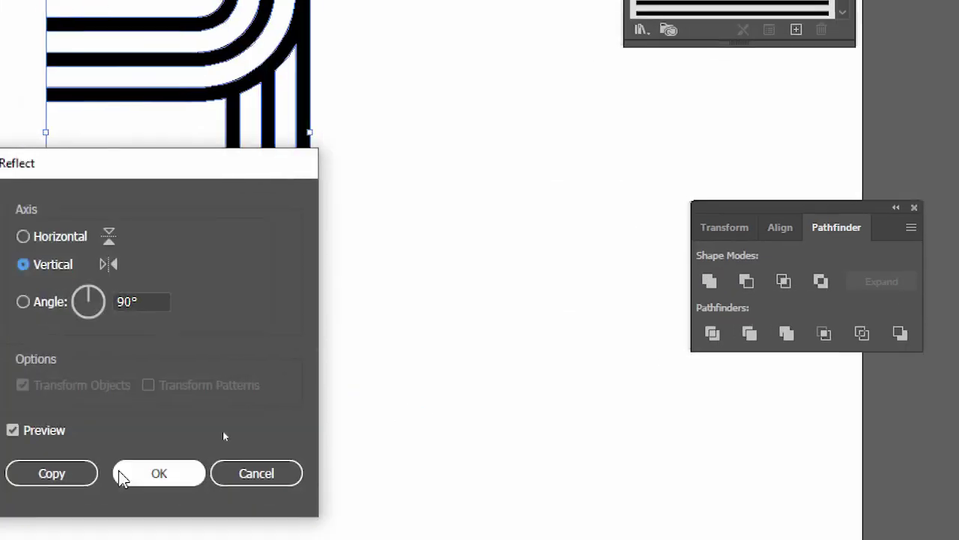
click(56, 474)
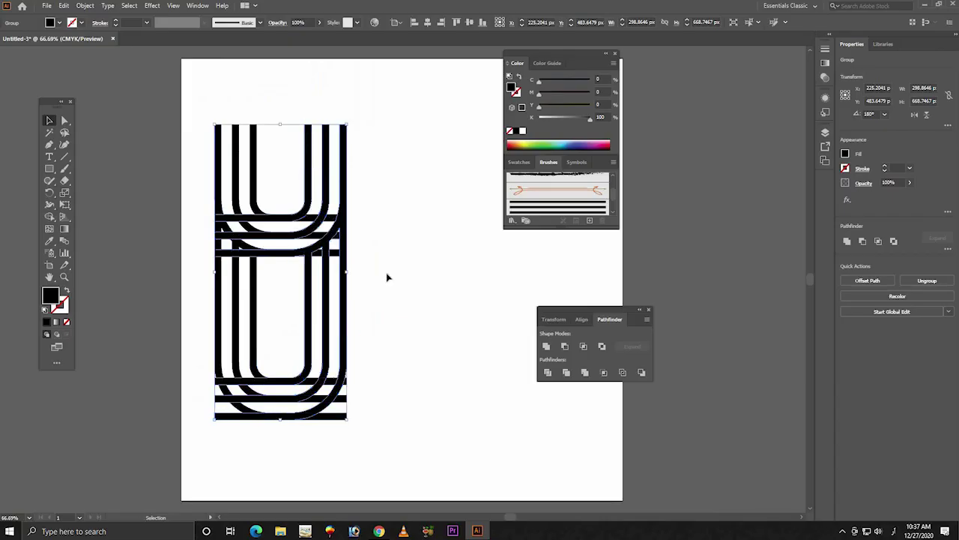
drag(254, 263, 339, 259)
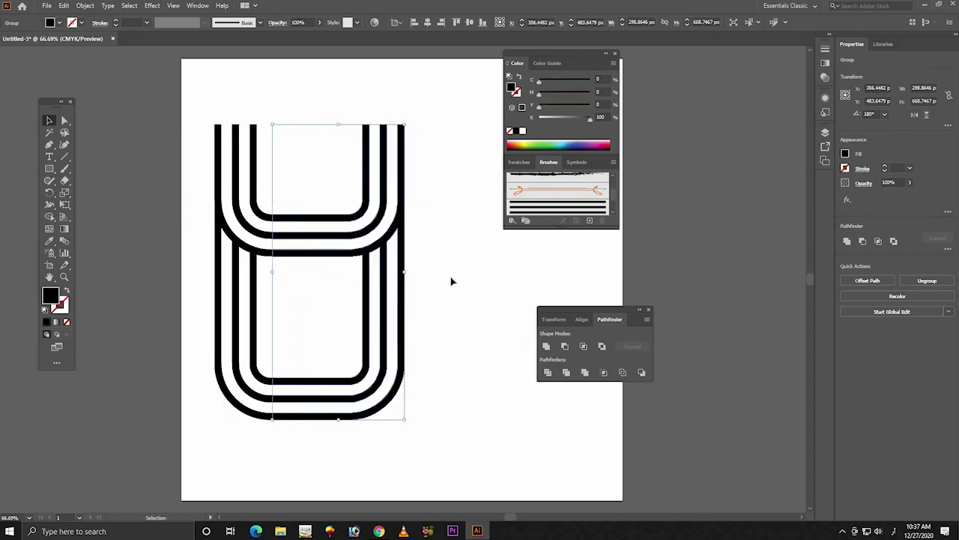
click(453, 157)
drag(456, 102, 201, 426)
click(434, 168)
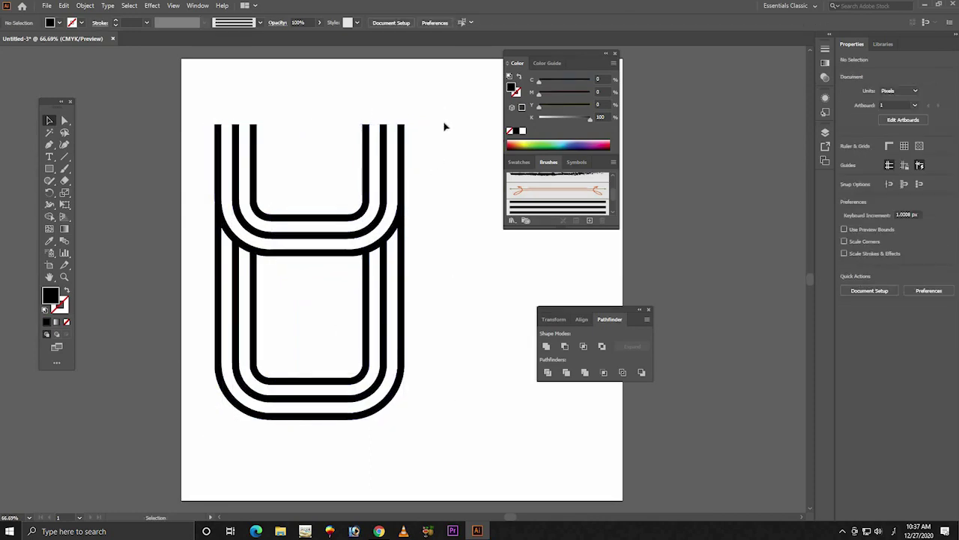
click(65, 121)
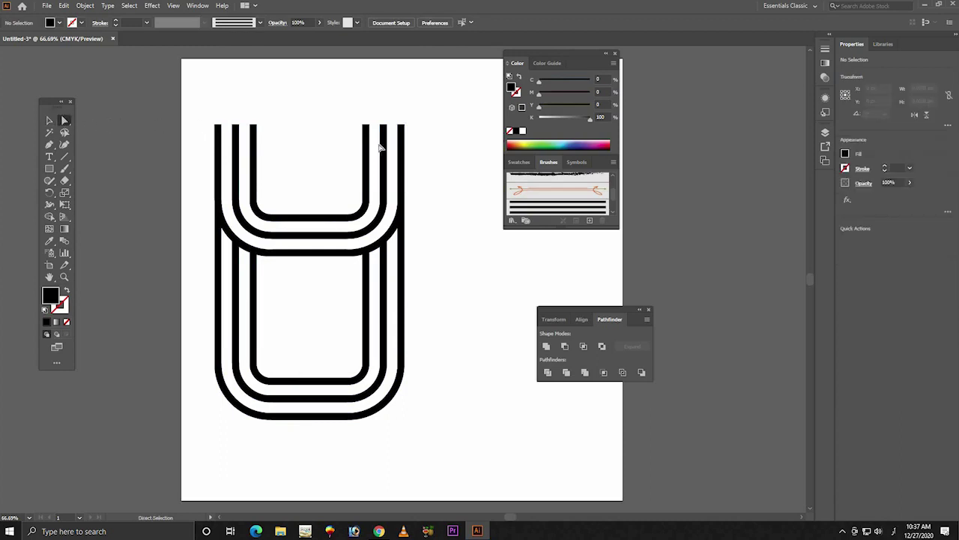
mouse_move(201, 112)
mouse_down()
mouse_move(409, 137)
mouse_move(407, 144)
mouse_up()
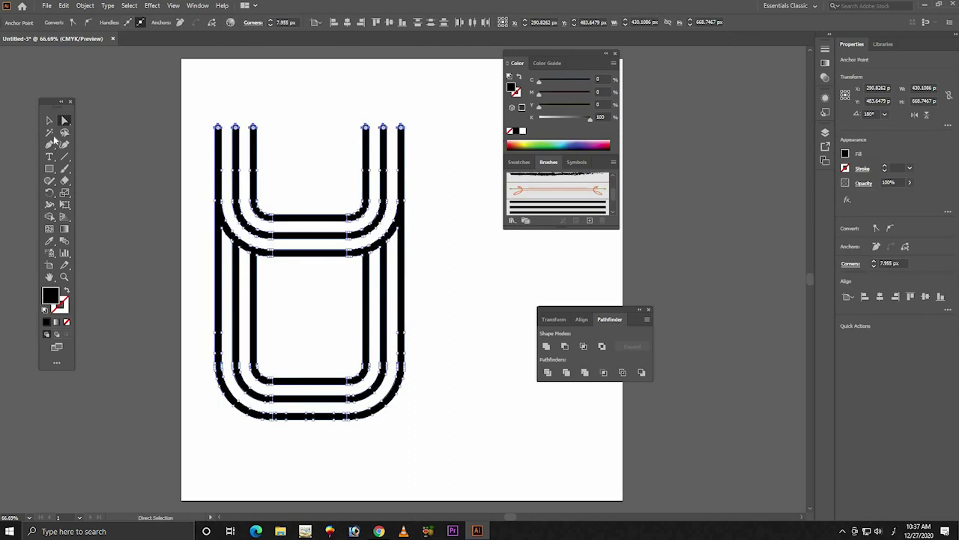
Step: Select the whole U stripe artwork and unite it into one shape with Pathfinder
click(48, 121)
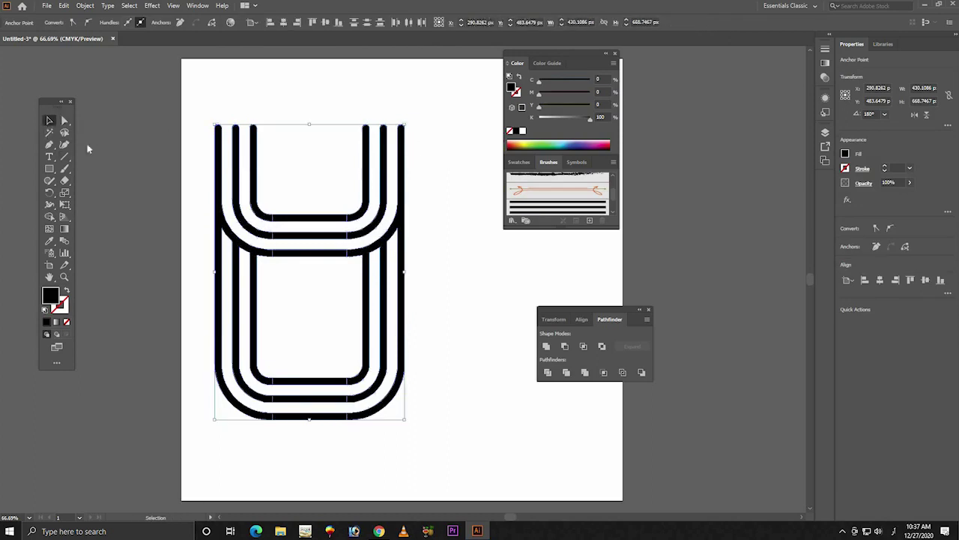
drag(433, 102, 247, 392)
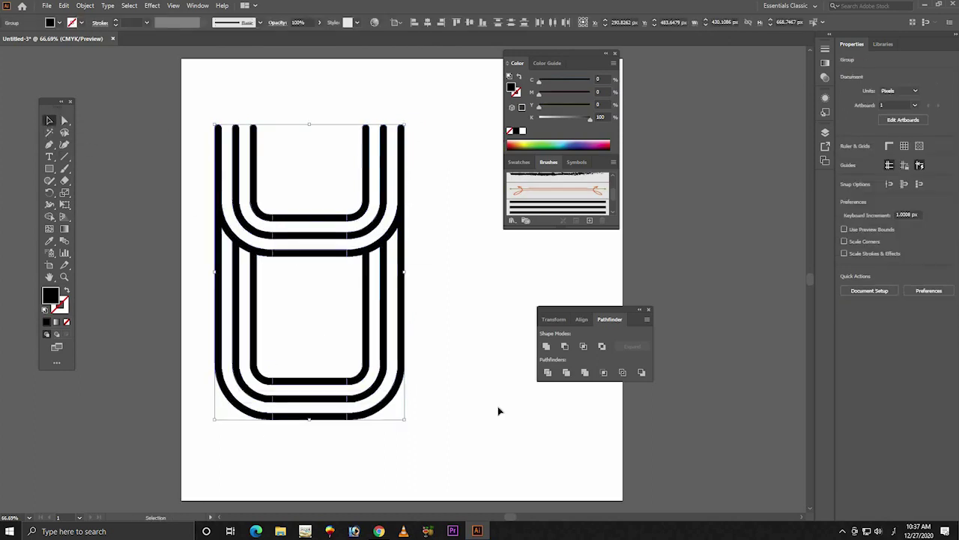
click(545, 346)
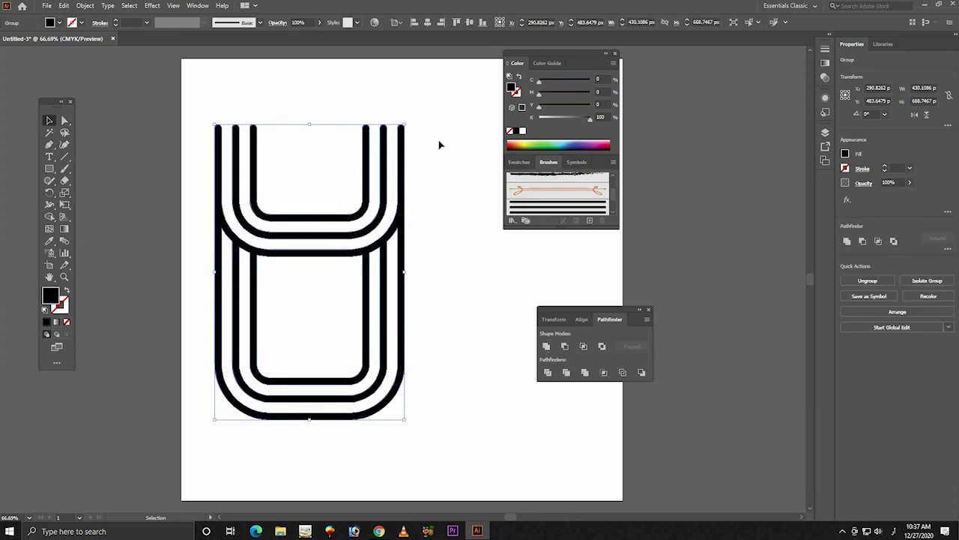
Step: Rotate the united artwork 180° and scale it to about 394 × 613 px to form an A
drag(444, 95, 268, 383)
drag(354, 137, 270, 403)
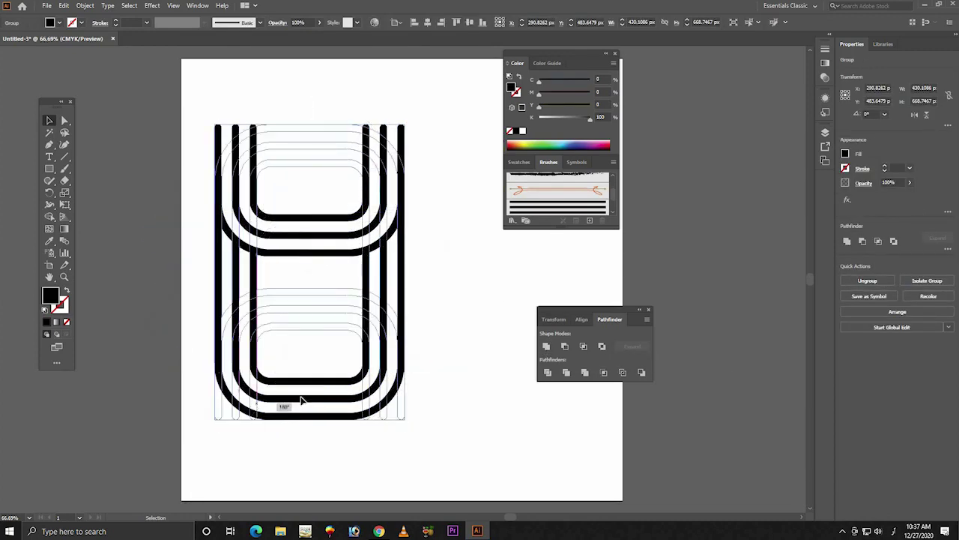
mouse_move(406, 124)
mouse_down()
mouse_move(372, 165)
mouse_move(394, 155)
mouse_up()
click(467, 180)
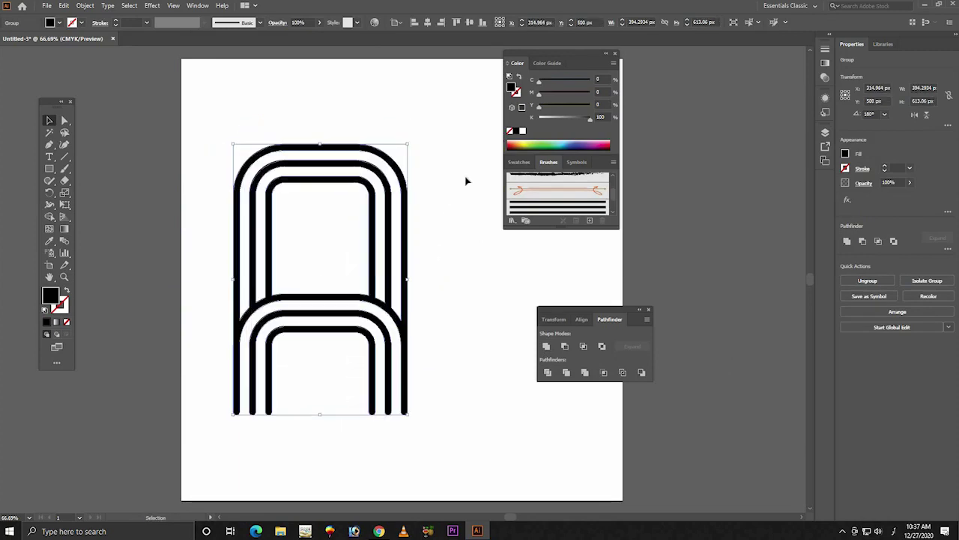
Step: Draw a large rectangle over the letter and move it upward
click(49, 168)
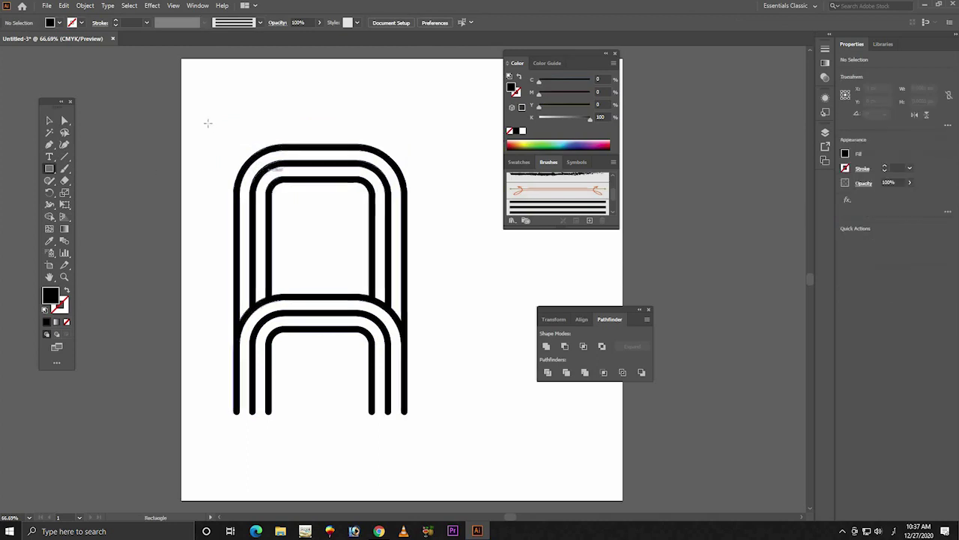
drag(201, 120, 444, 443)
click(50, 121)
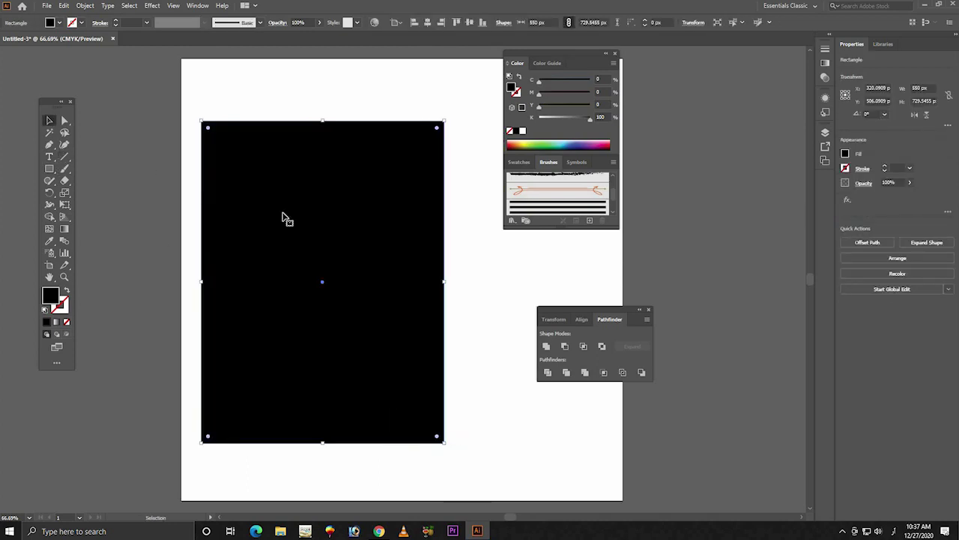
drag(279, 202, 263, 154)
Step: Stretch the rectangle to cover the whole 1000 × 1000 px artboard
drag(558, 54, 703, 60)
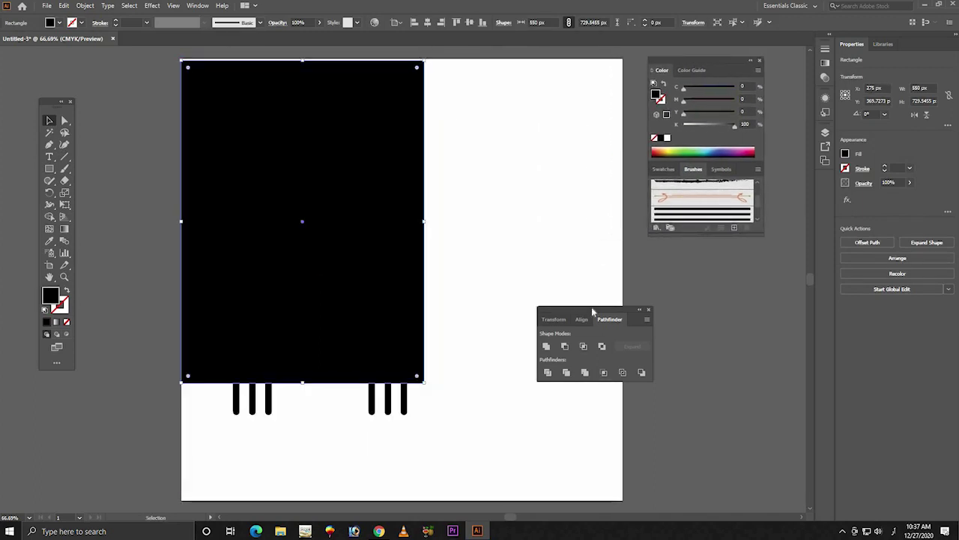
drag(591, 310, 709, 307)
drag(425, 222, 623, 221)
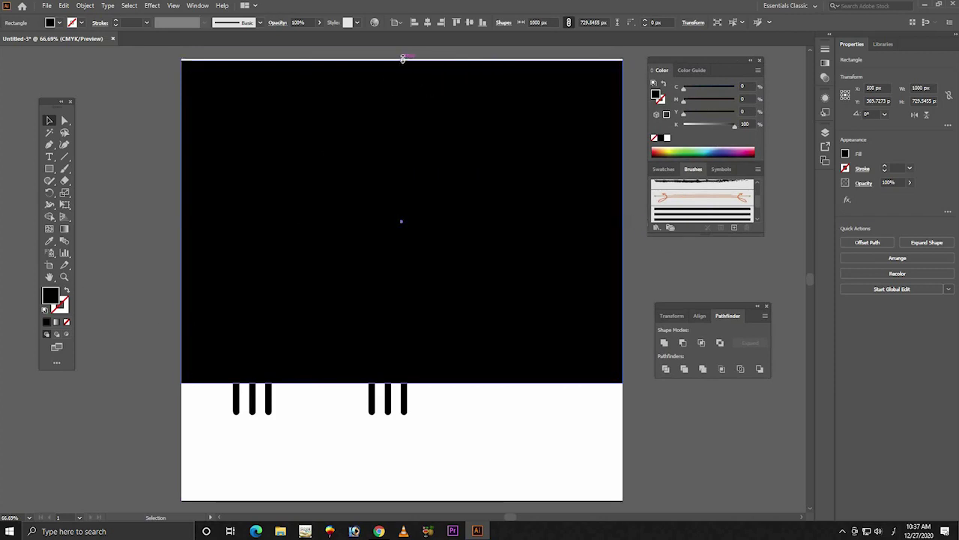
drag(402, 58, 403, 57)
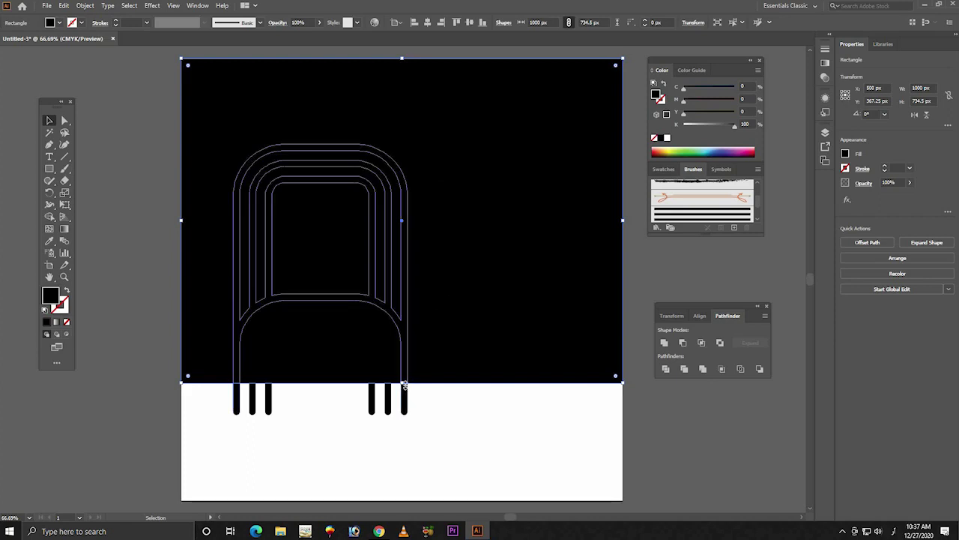
drag(404, 383, 403, 500)
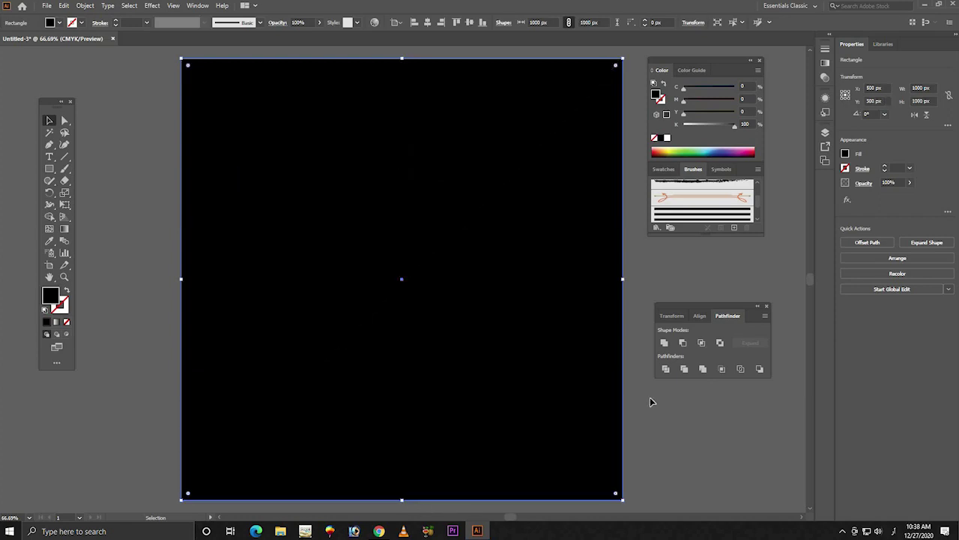
Step: Fill the square with the red swatch from Swatches
click(703, 150)
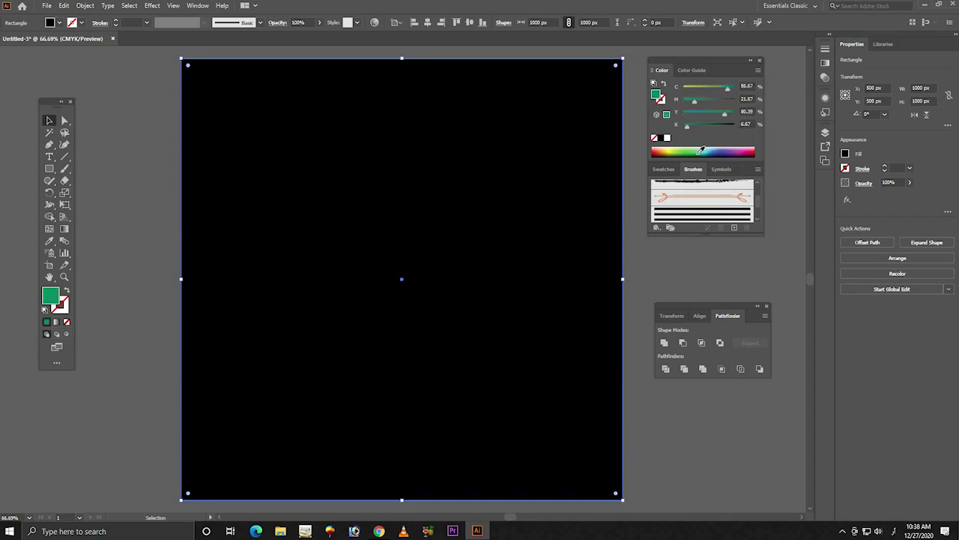
click(664, 169)
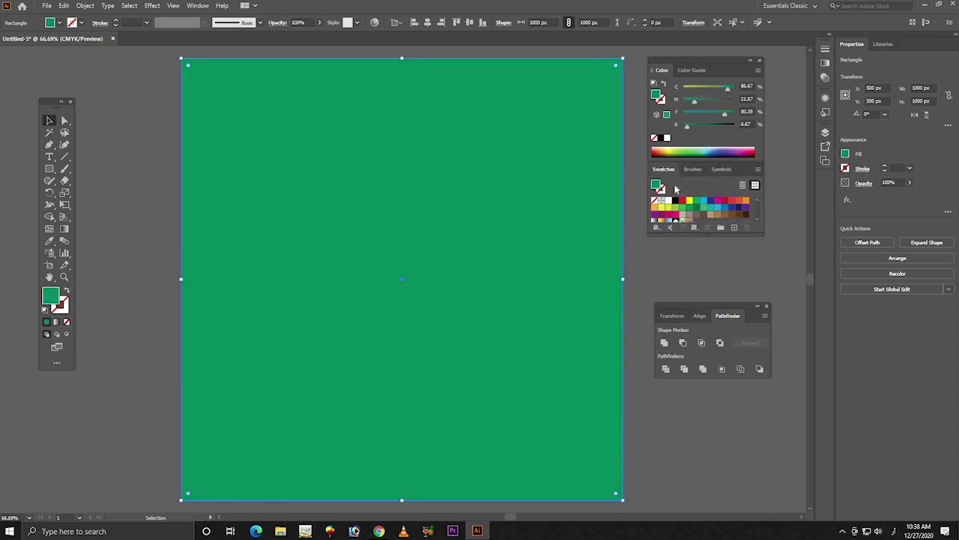
click(683, 201)
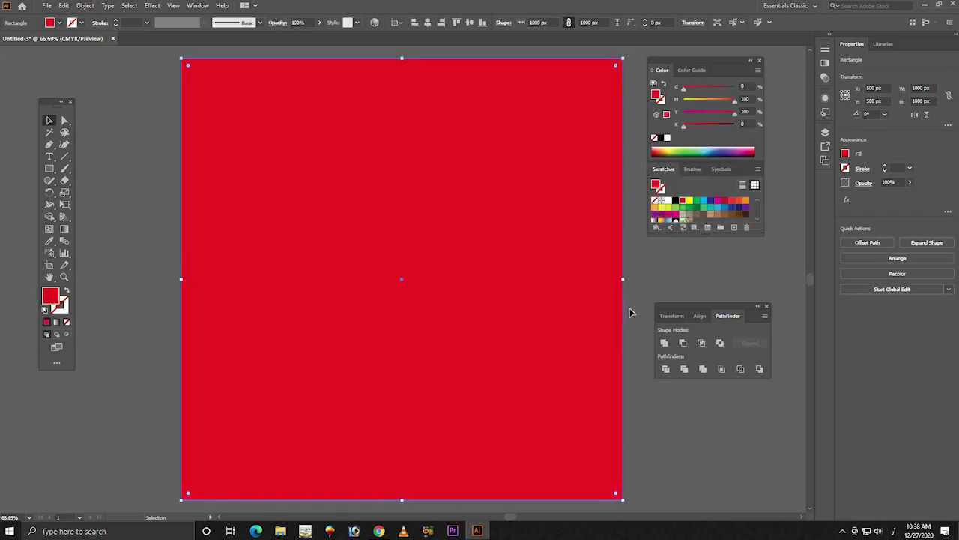
right_click(437, 212)
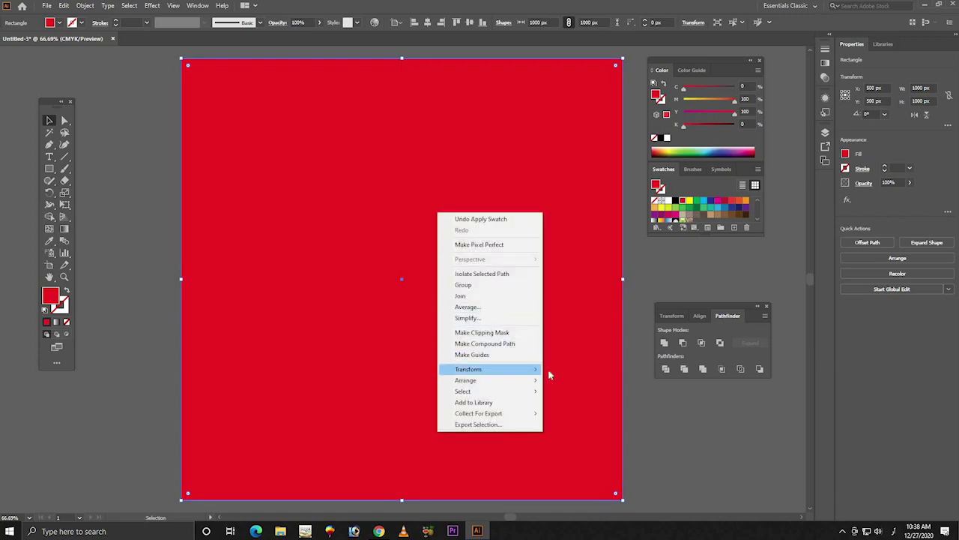
mouse_move(487, 380)
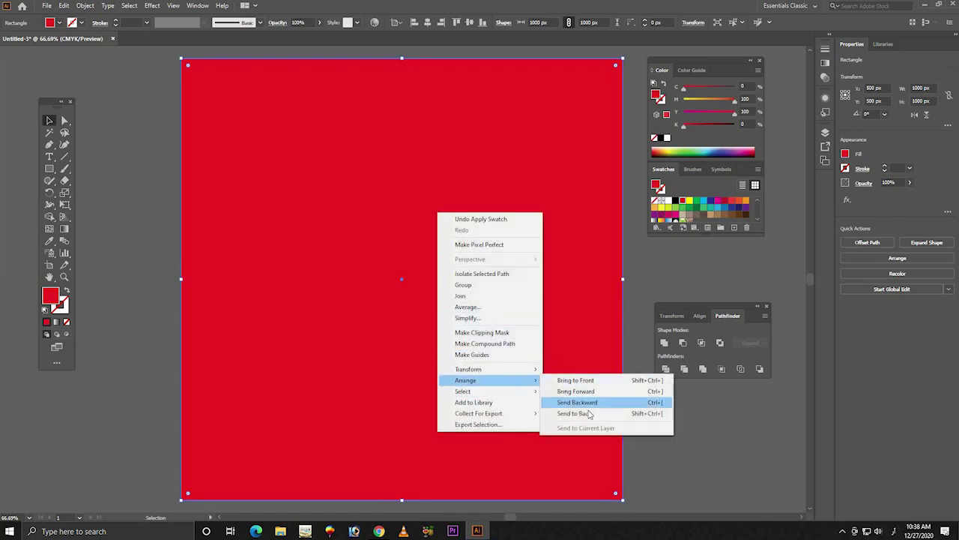
Step: Send the square to the back, enlarge the A to about 539 × 837 px and centre it
click(602, 416)
click(392, 161)
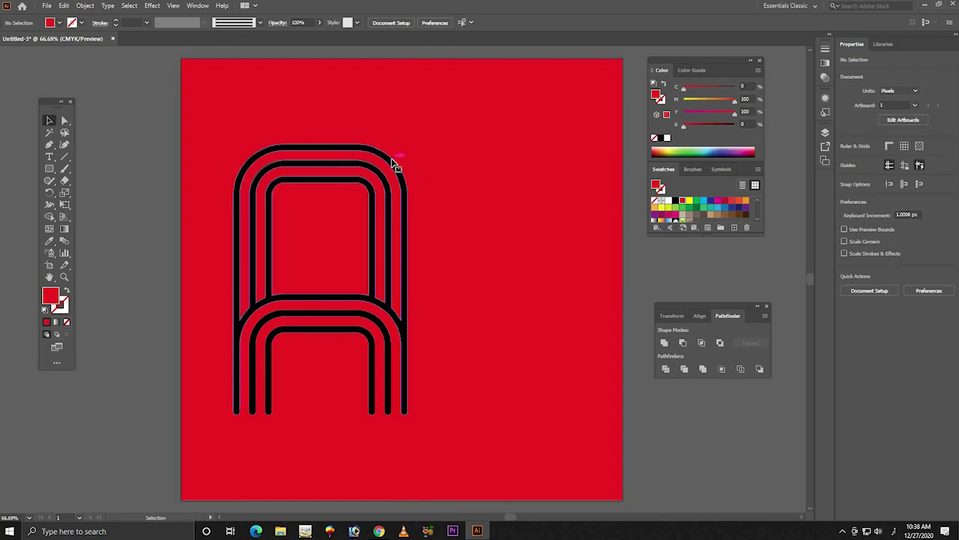
drag(409, 144, 447, 81)
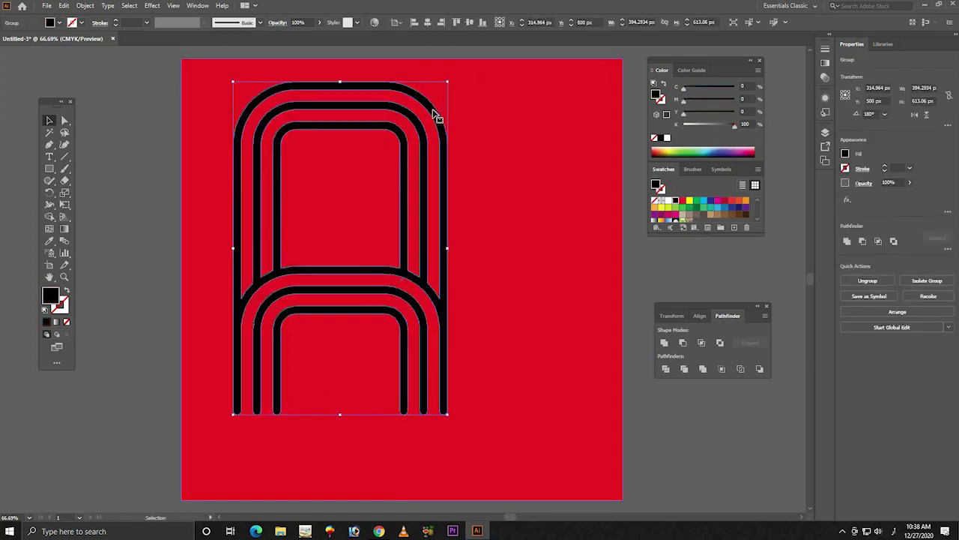
drag(443, 153, 450, 214)
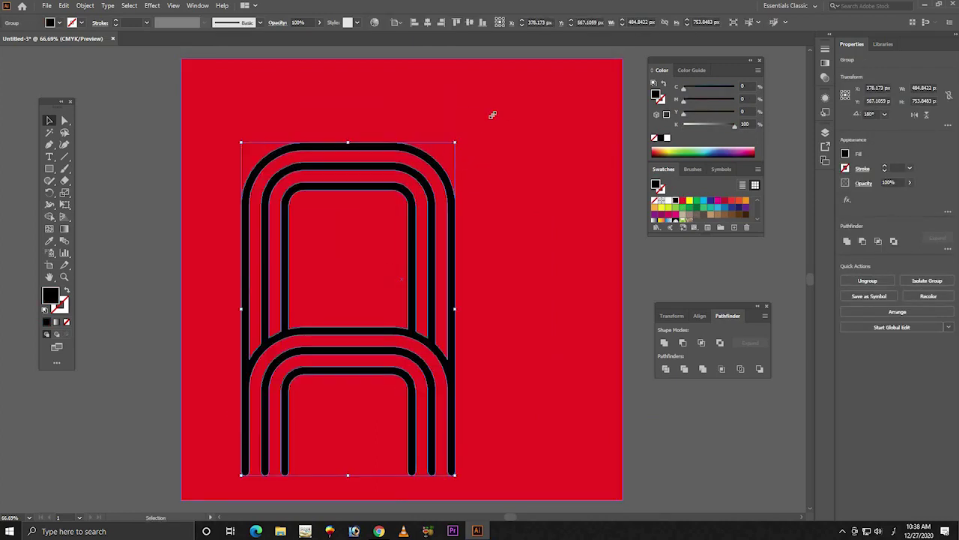
drag(455, 142, 479, 104)
click(427, 22)
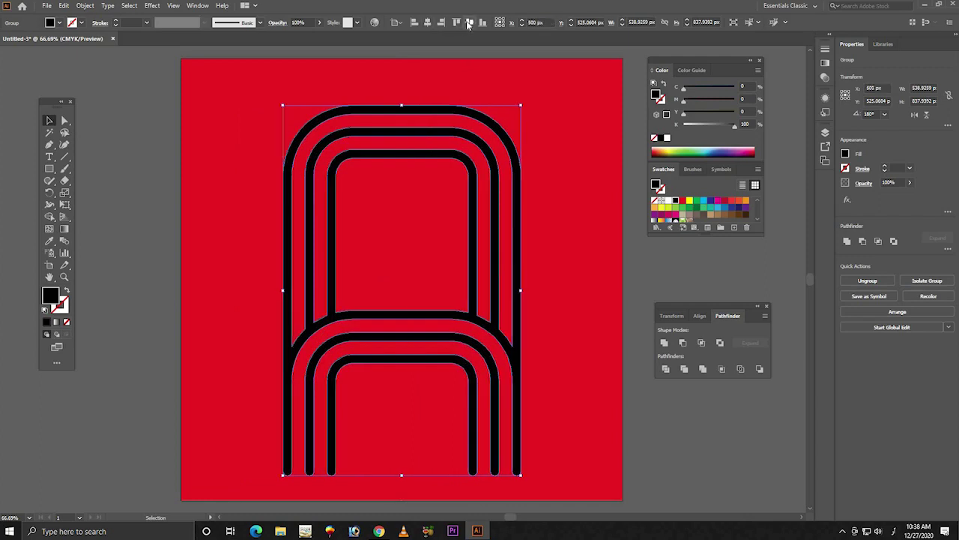
click(468, 23)
Step: Colour the A tan and the background square dark brown
click(729, 216)
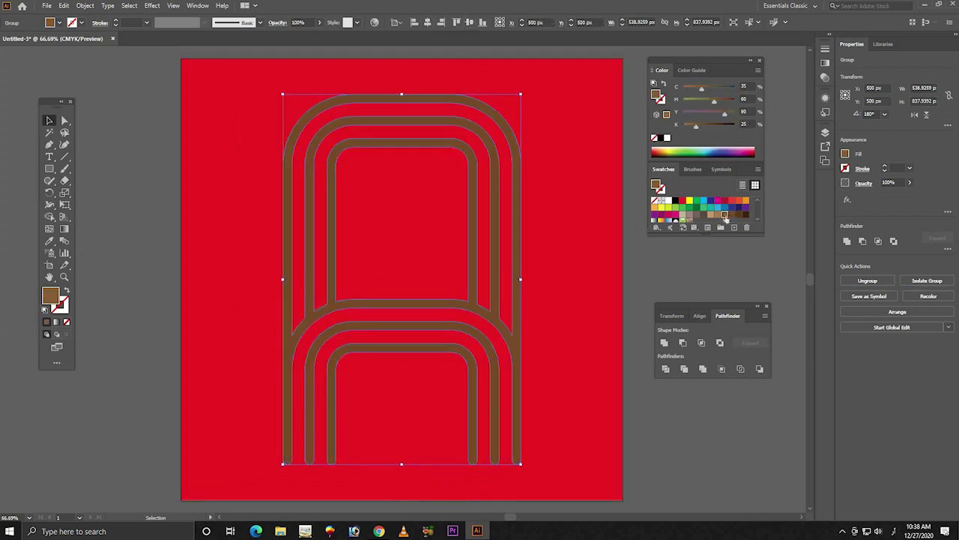
click(596, 237)
click(746, 216)
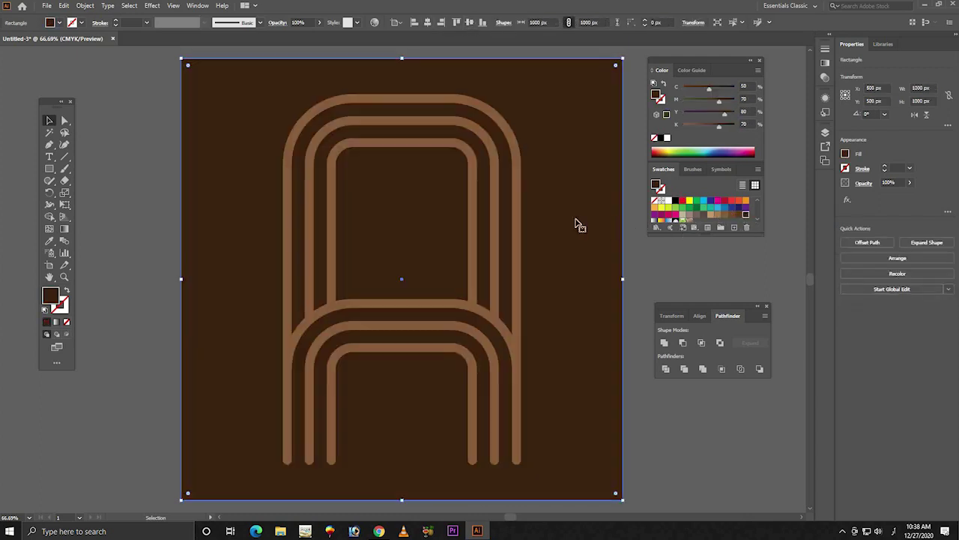
click(519, 187)
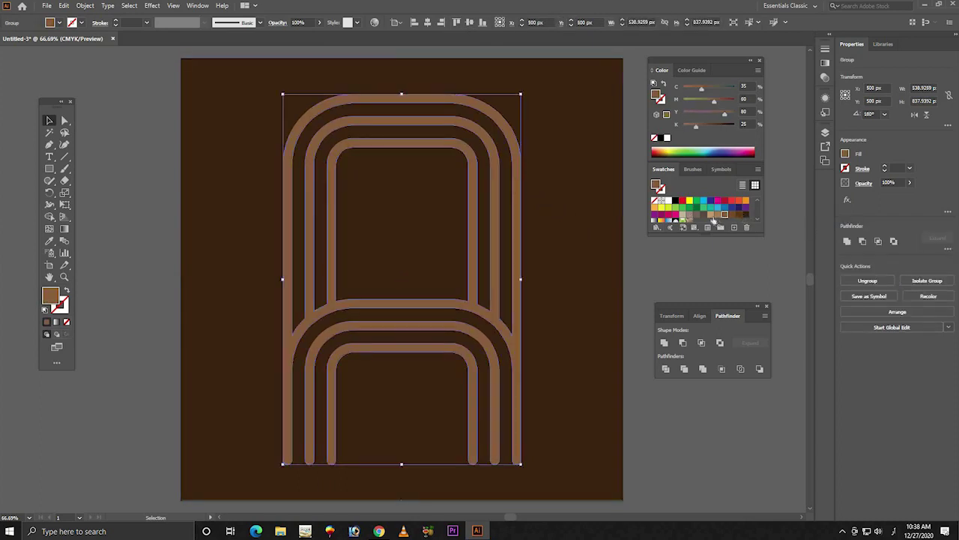
click(718, 215)
Step: Make a black copy of the A, send it behind the tan letter and nudge it down-right
key(ctrl+shift+a)
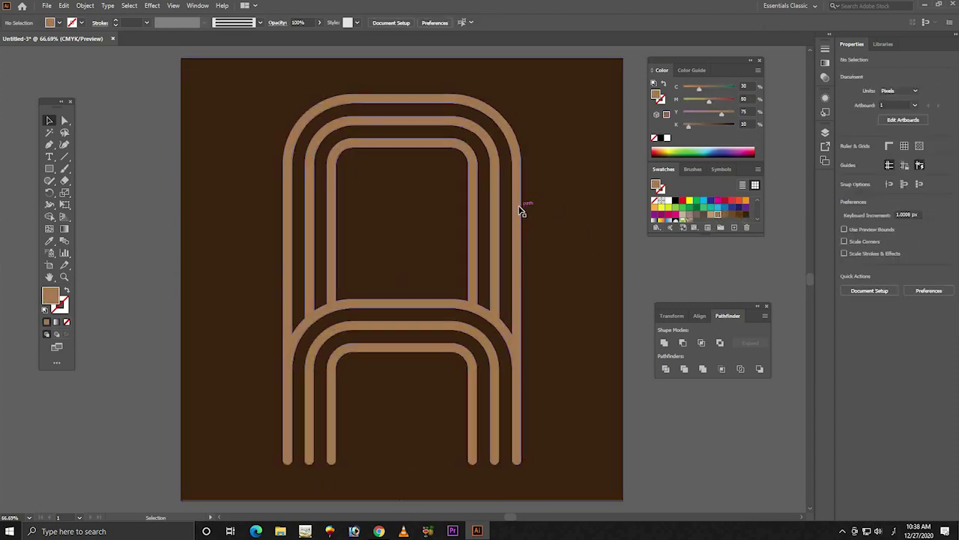
click(523, 212)
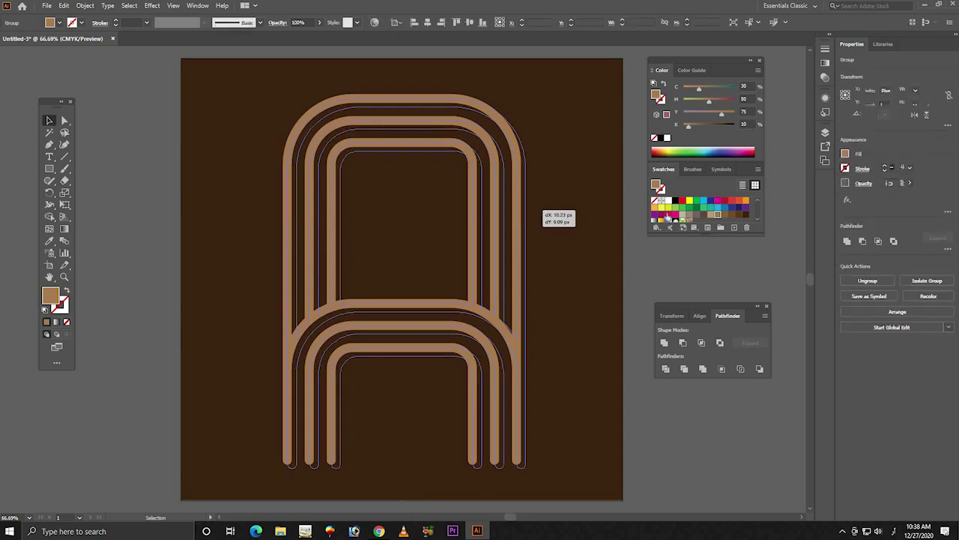
click(676, 203)
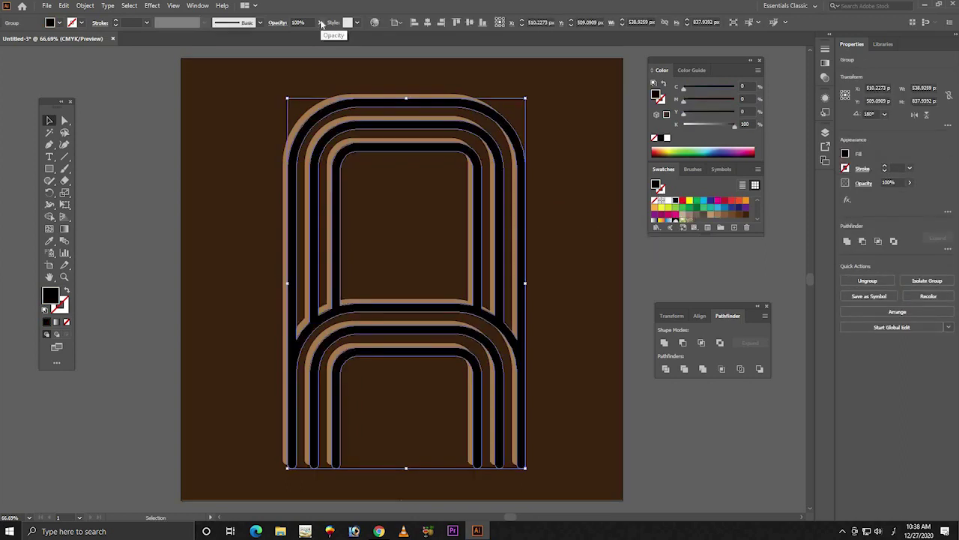
key(ctrl+z)
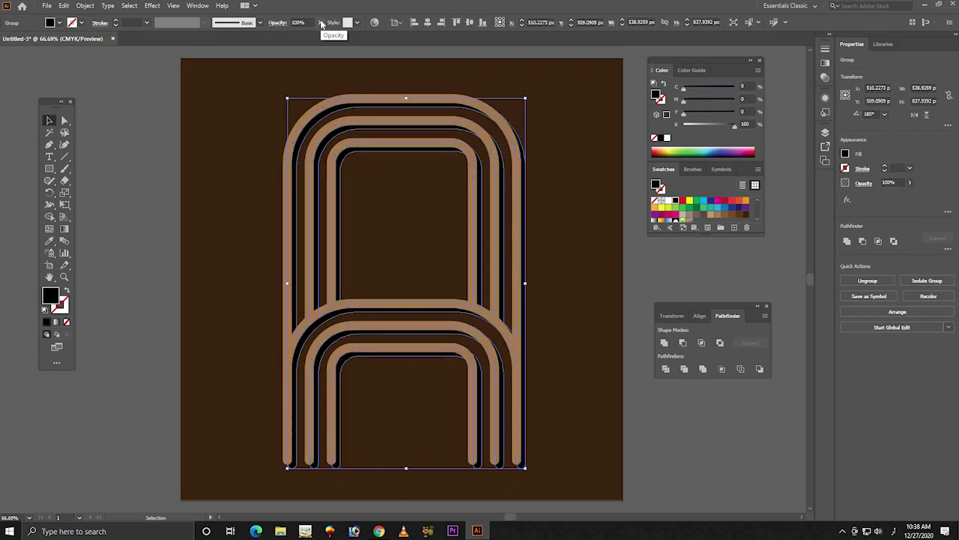
key(ctrl+z)
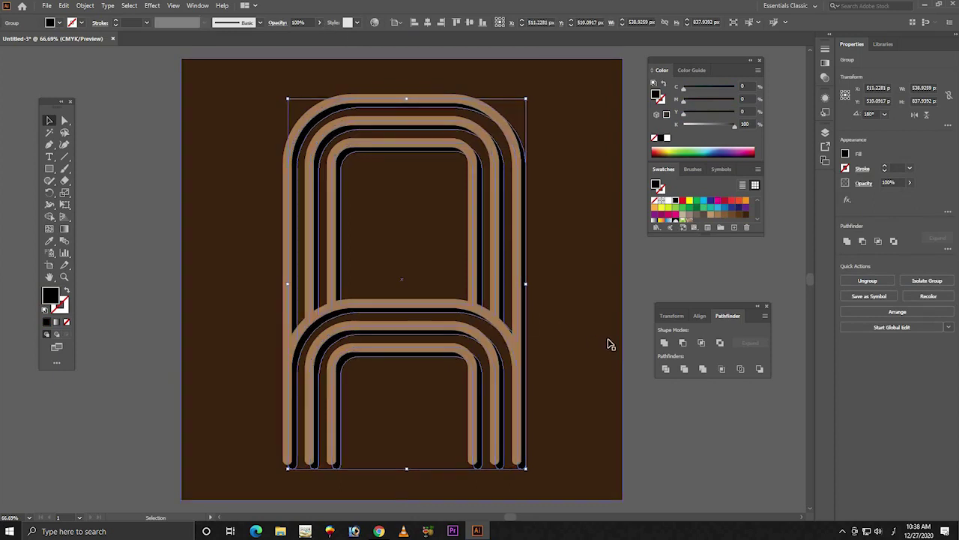
key(ctrl+z)
key(ctrl+z)
key(ctrl+z)
key(ctrl+z)
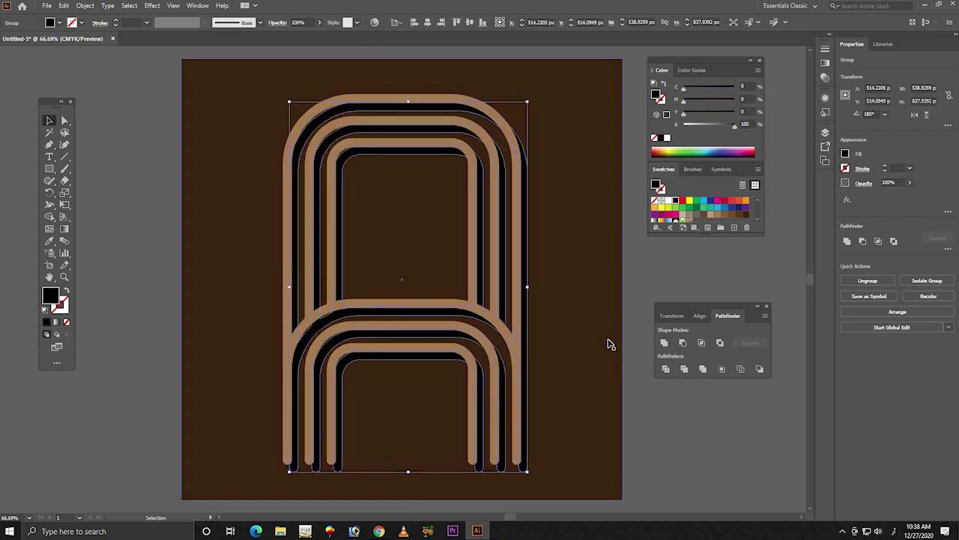
key(ctrl+z)
key(ctrl+z)
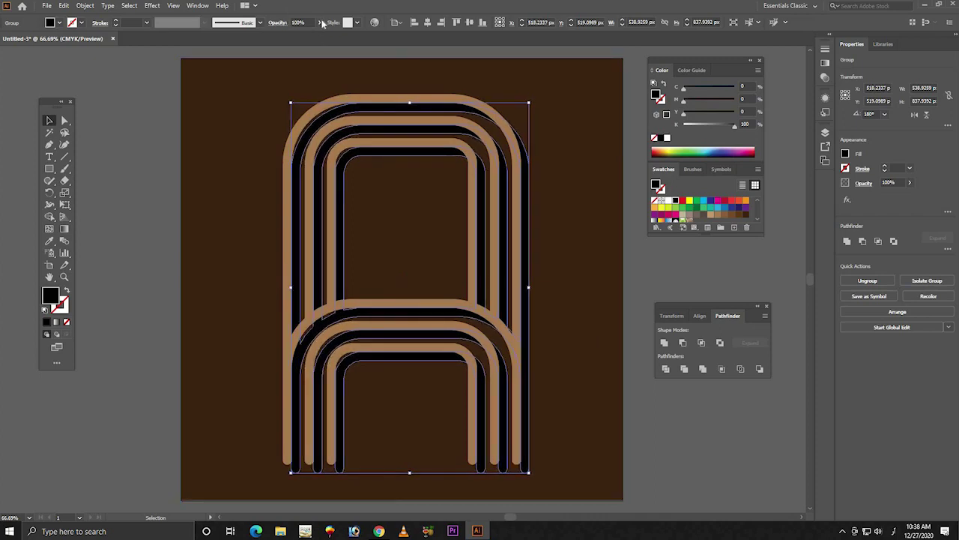
Step: Try a lower opacity on the black shadow, then restore it to 100%
click(321, 22)
click(305, 36)
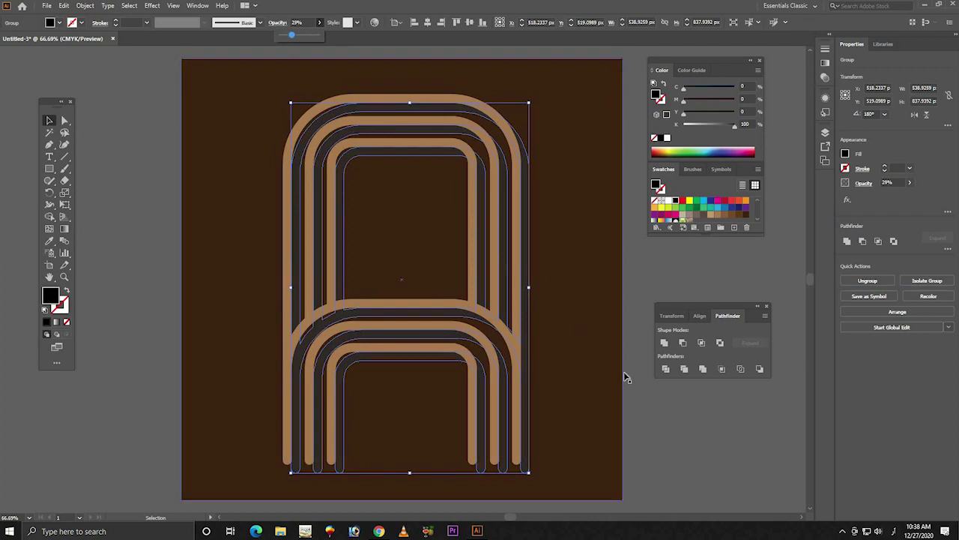
click(662, 413)
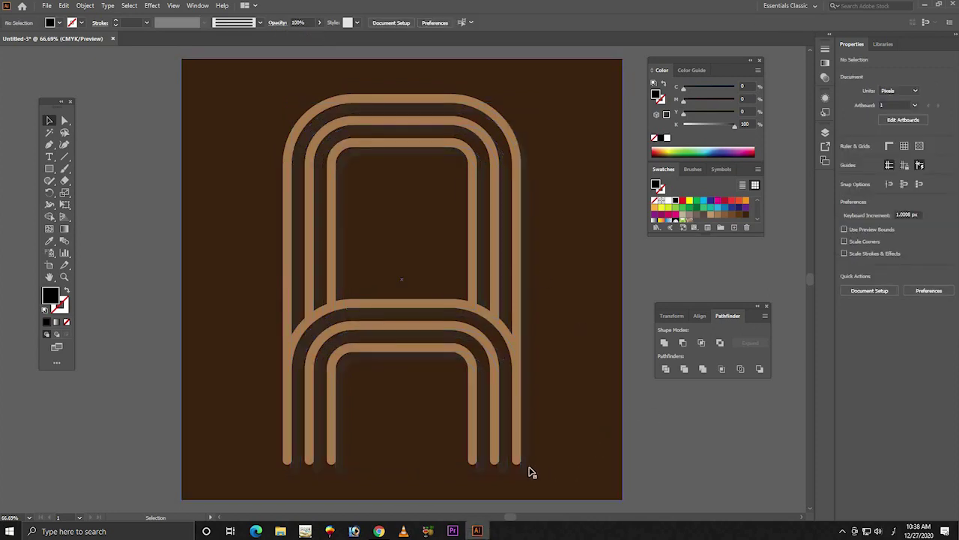
drag(529, 469, 517, 457)
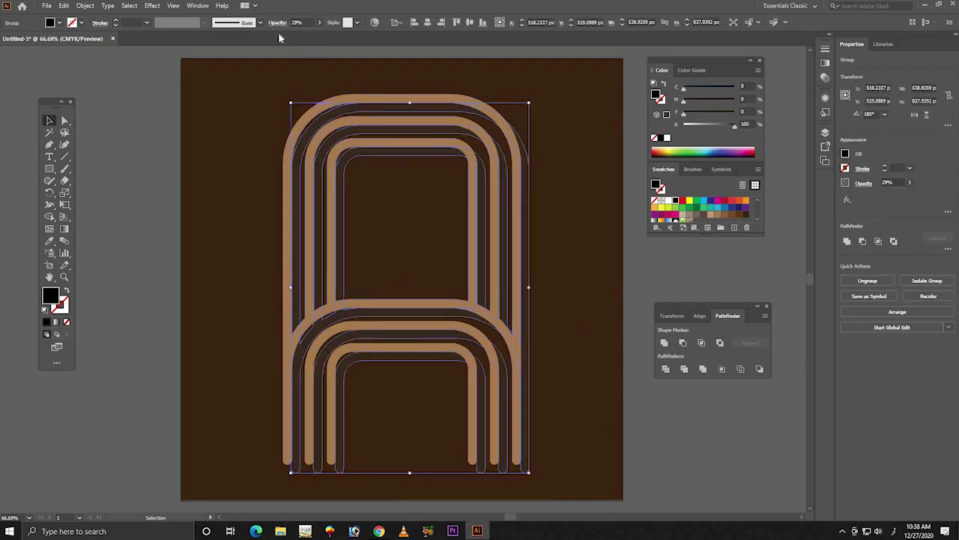
click(319, 21)
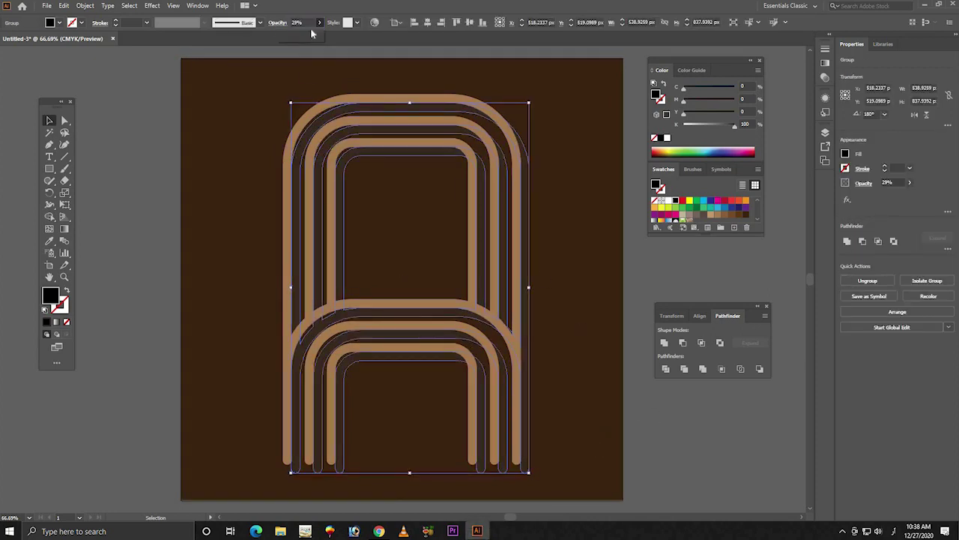
click(671, 261)
click(671, 261)
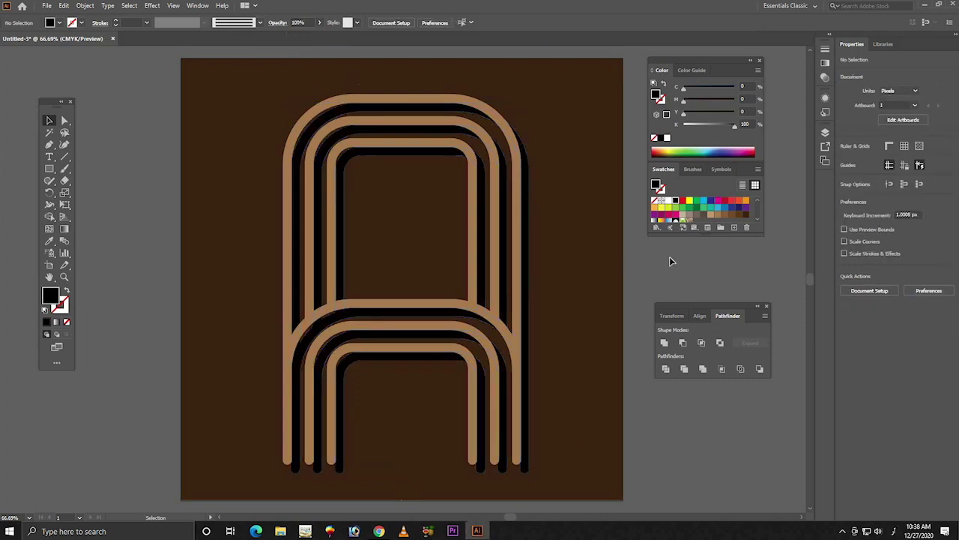